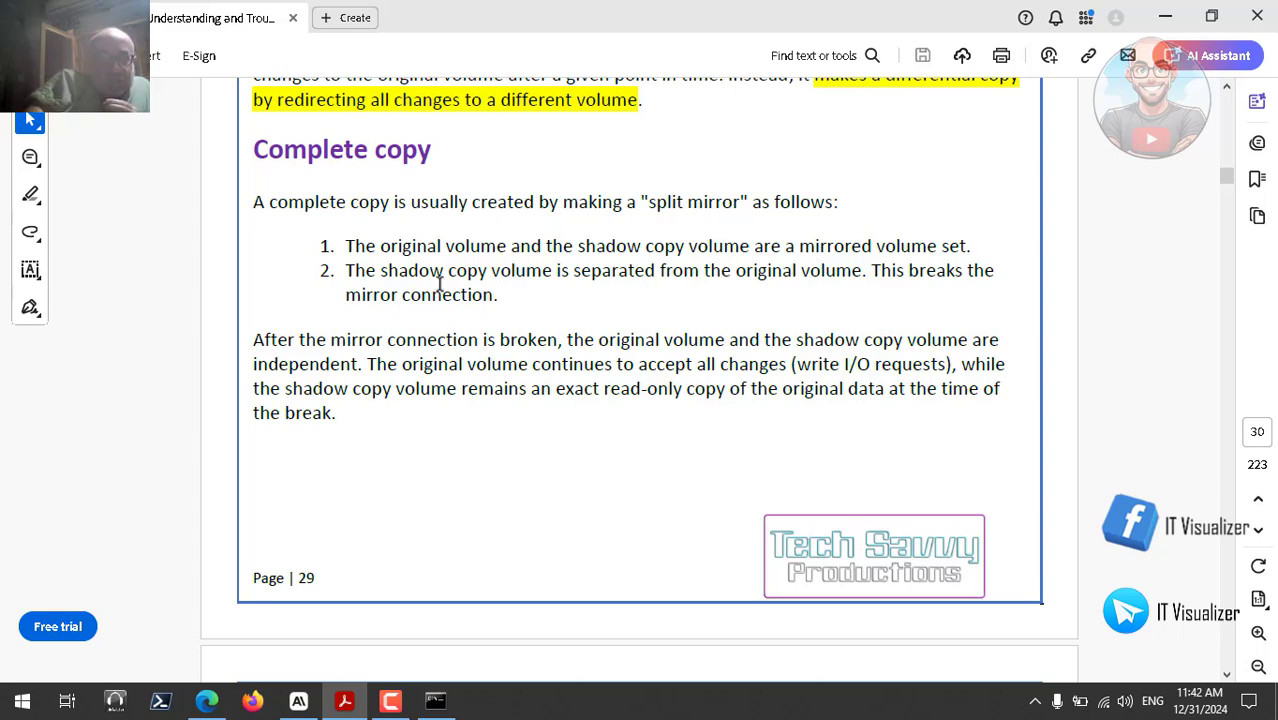
Read the Complete copy, Copy-on-write method and Redirect-on-write method sections of the VSS notes
scroll(464, 292, down, 3)
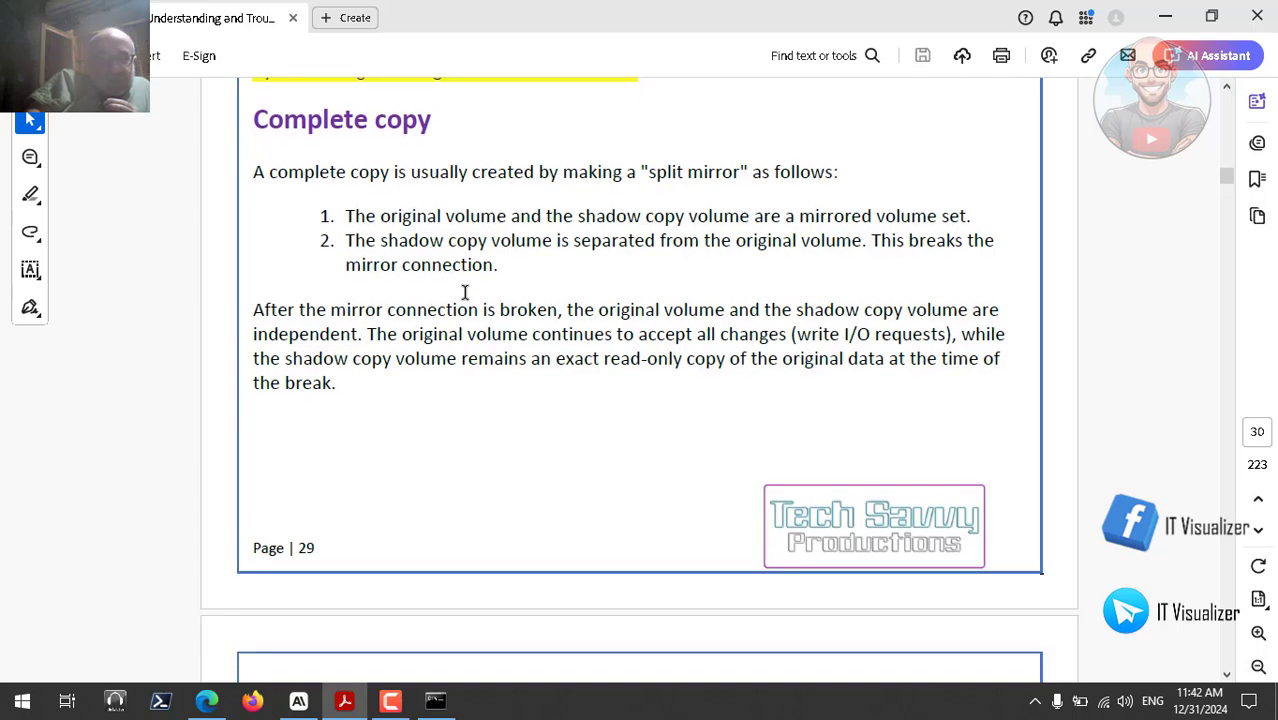
scroll(464, 292, down, 3)
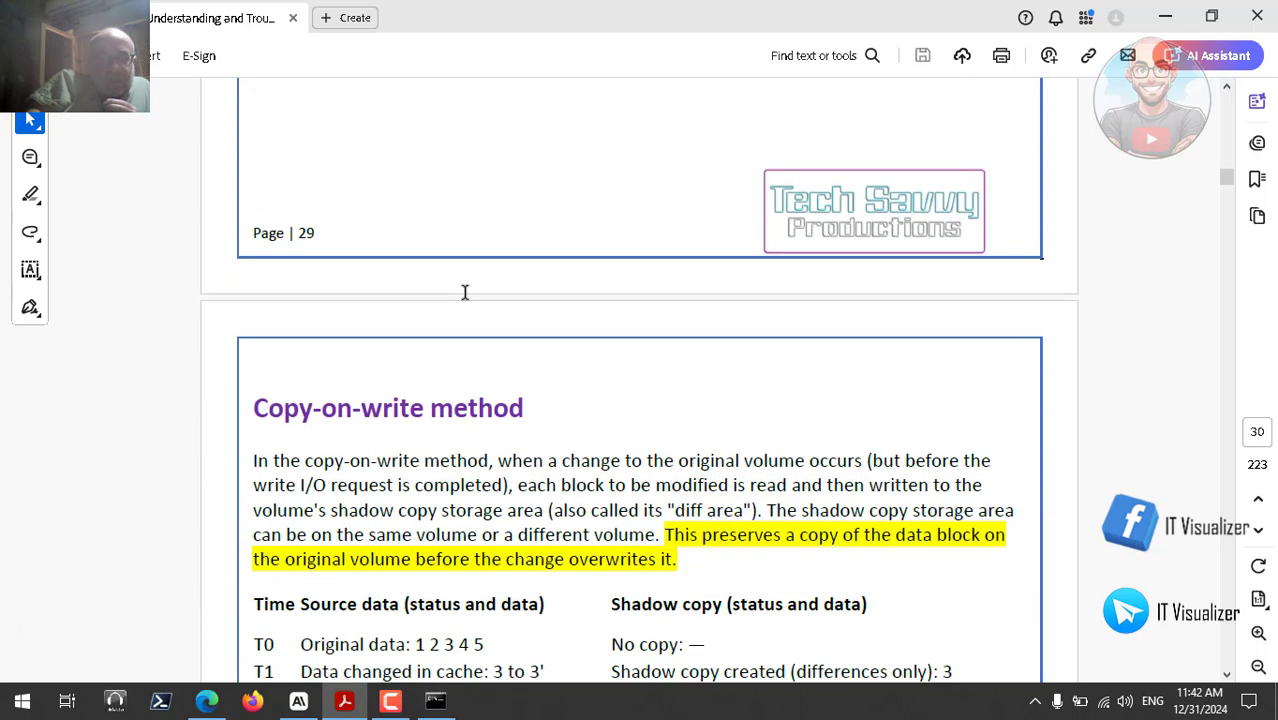
scroll(464, 292, down, 1)
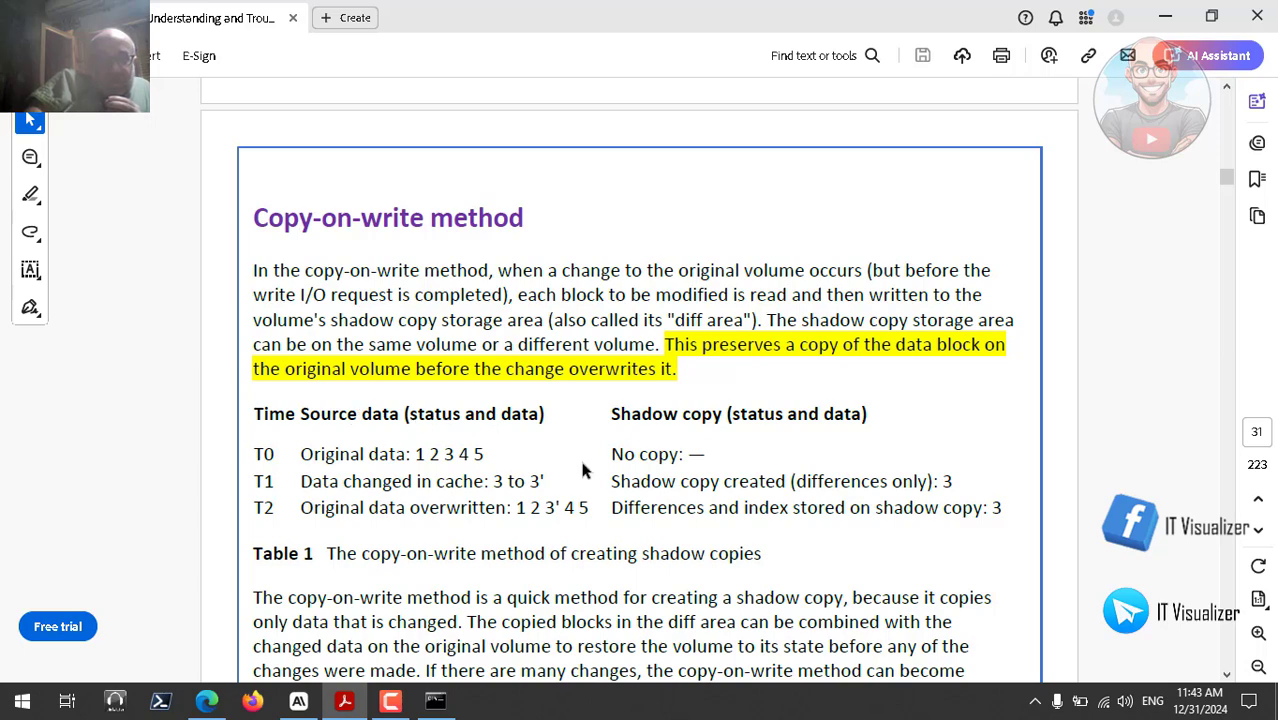
scroll(587, 472, down, 2)
scroll(587, 472, down, 4)
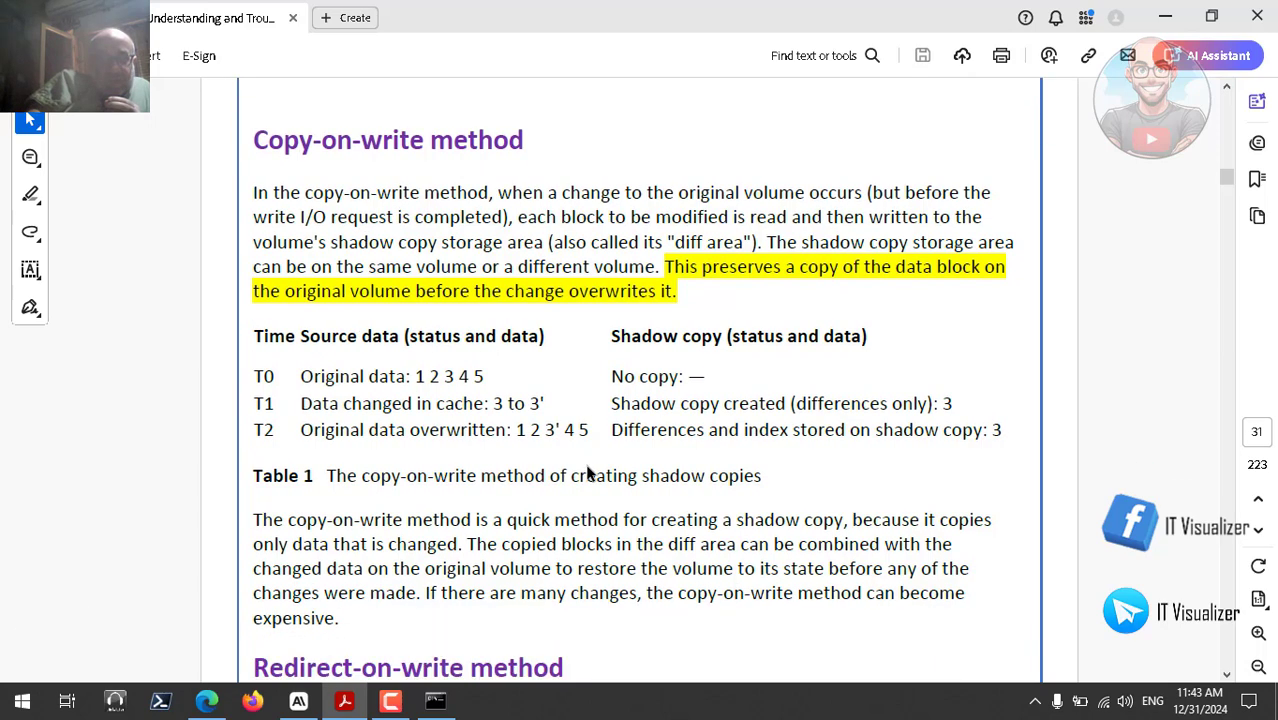
scroll(587, 472, down, 2)
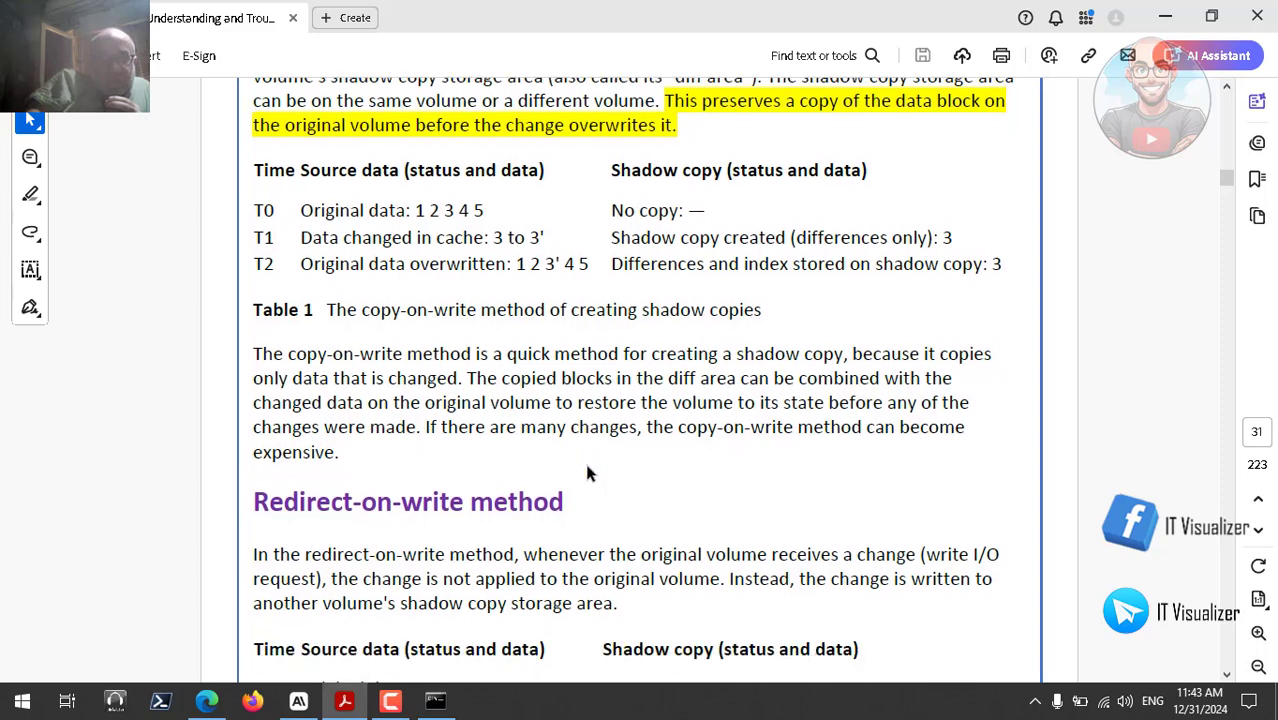
scroll(587, 472, down, 1)
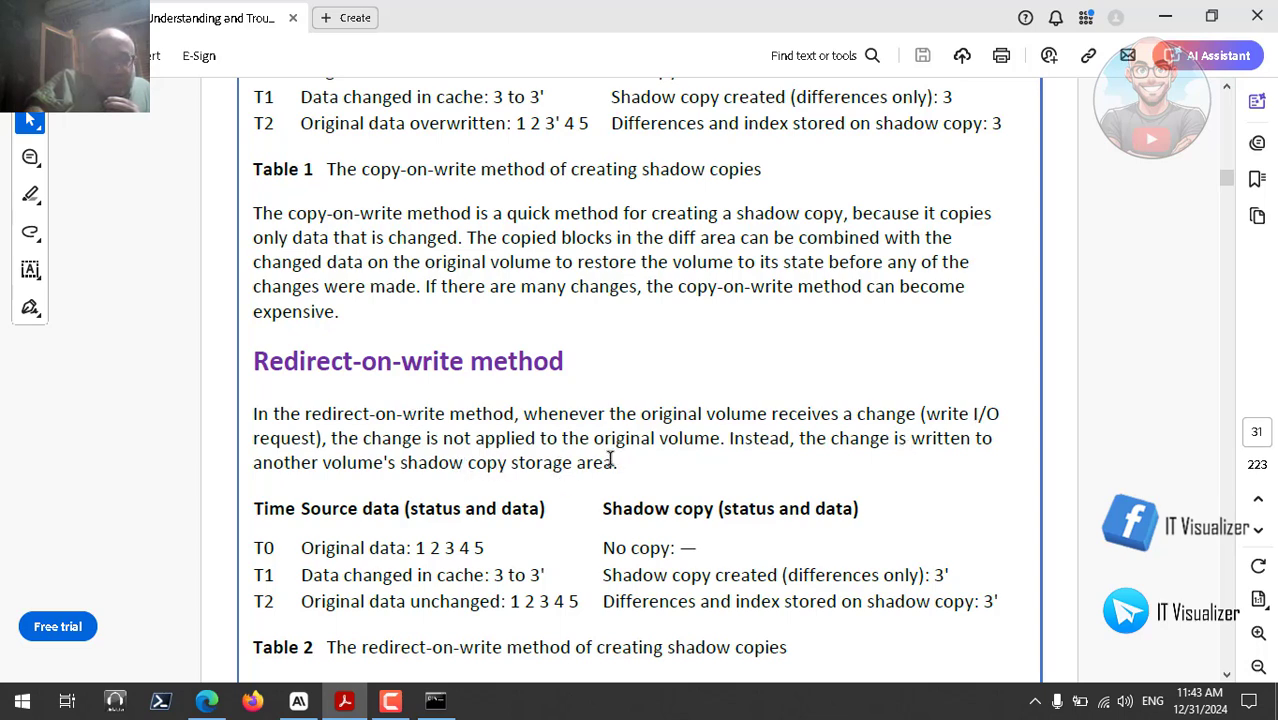
Copy the heading "How the Provider Creates a Shadow Copy" from the VSS notes
scroll(607, 457, up, 1)
scroll(607, 457, up, 10)
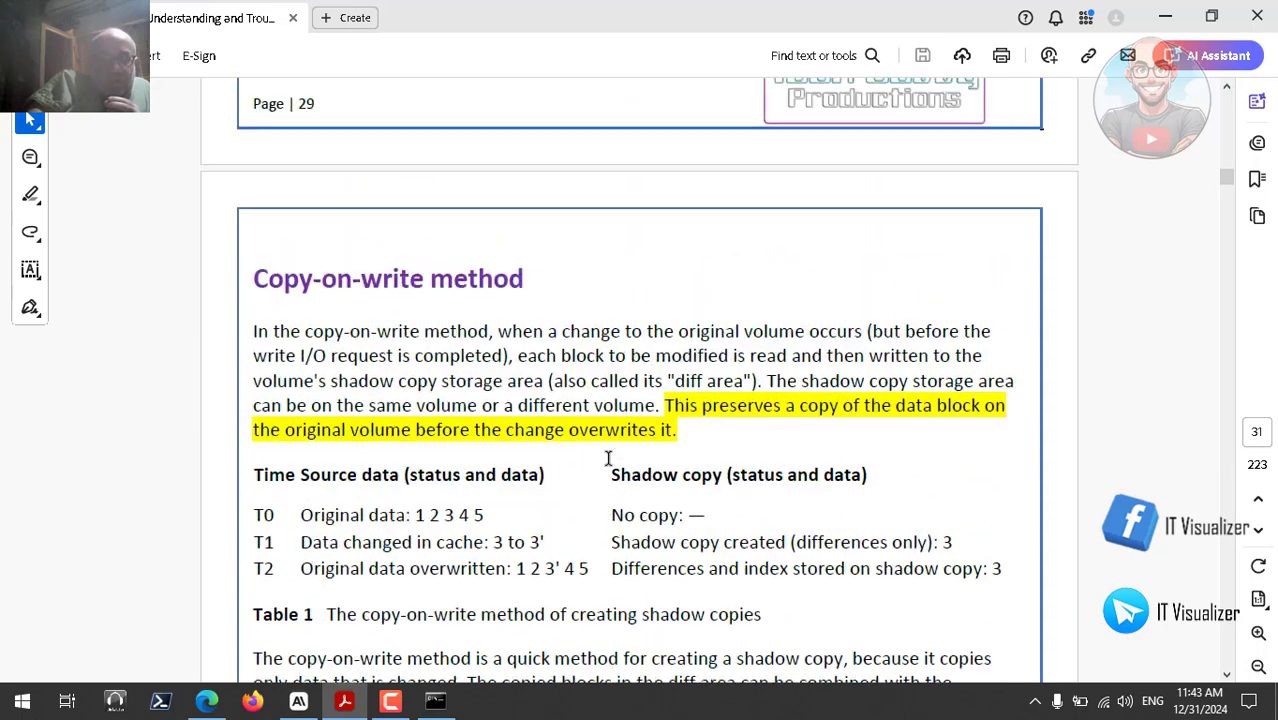
scroll(607, 457, up, 8)
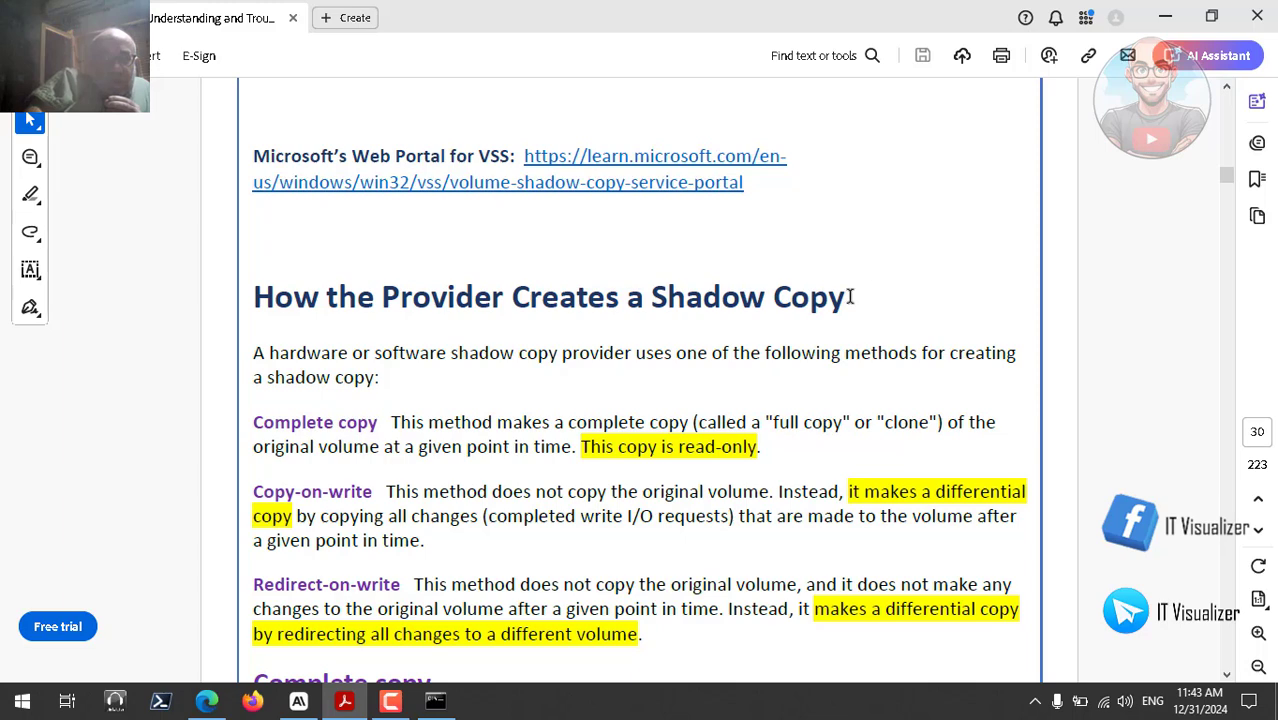
drag(846, 297, 298, 302)
right_click(305, 305)
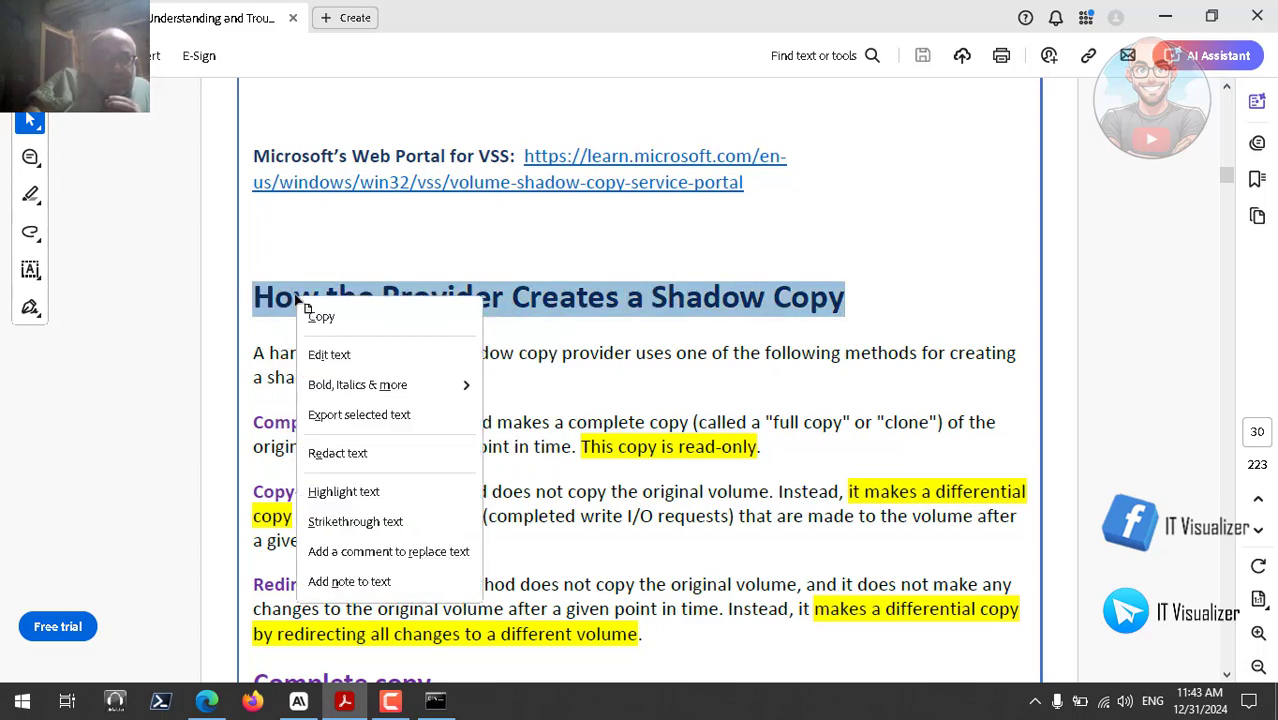
click(320, 318)
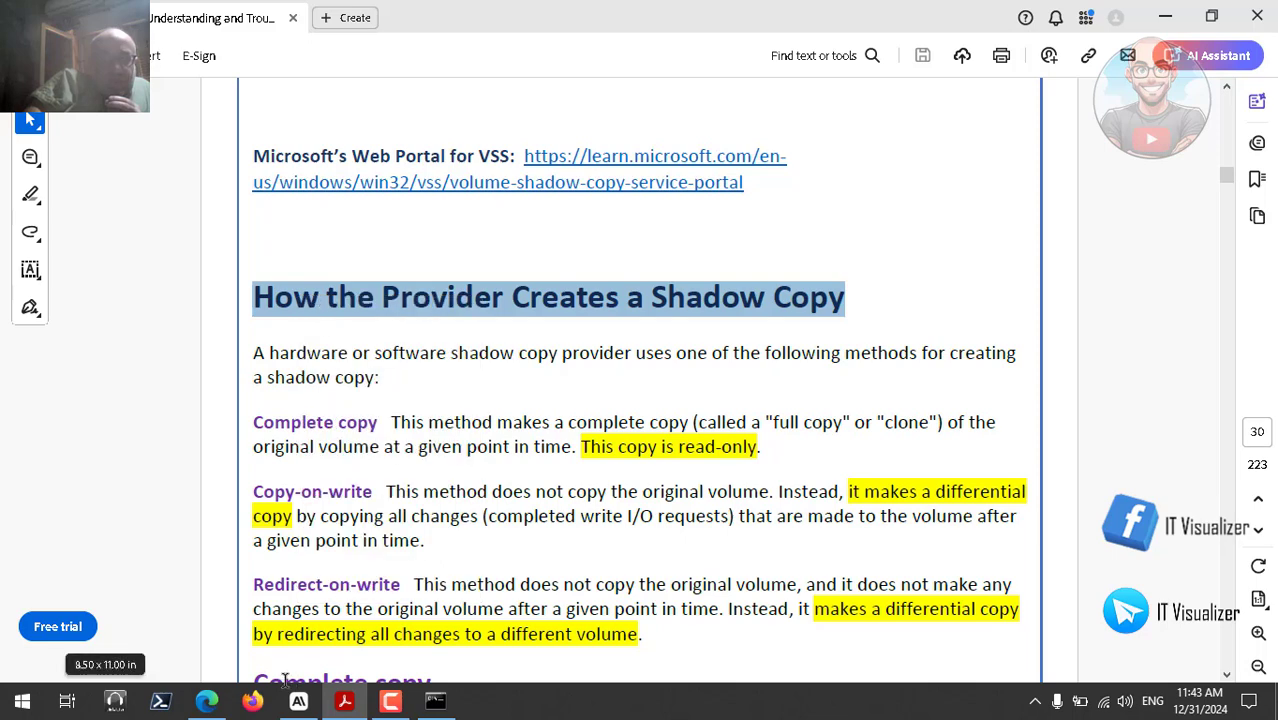
Switch to the ChatGPT "VSS Shadow Copy Overview" chat in Edge and draft a message with "explain" followed by the copied heading
click(207, 700)
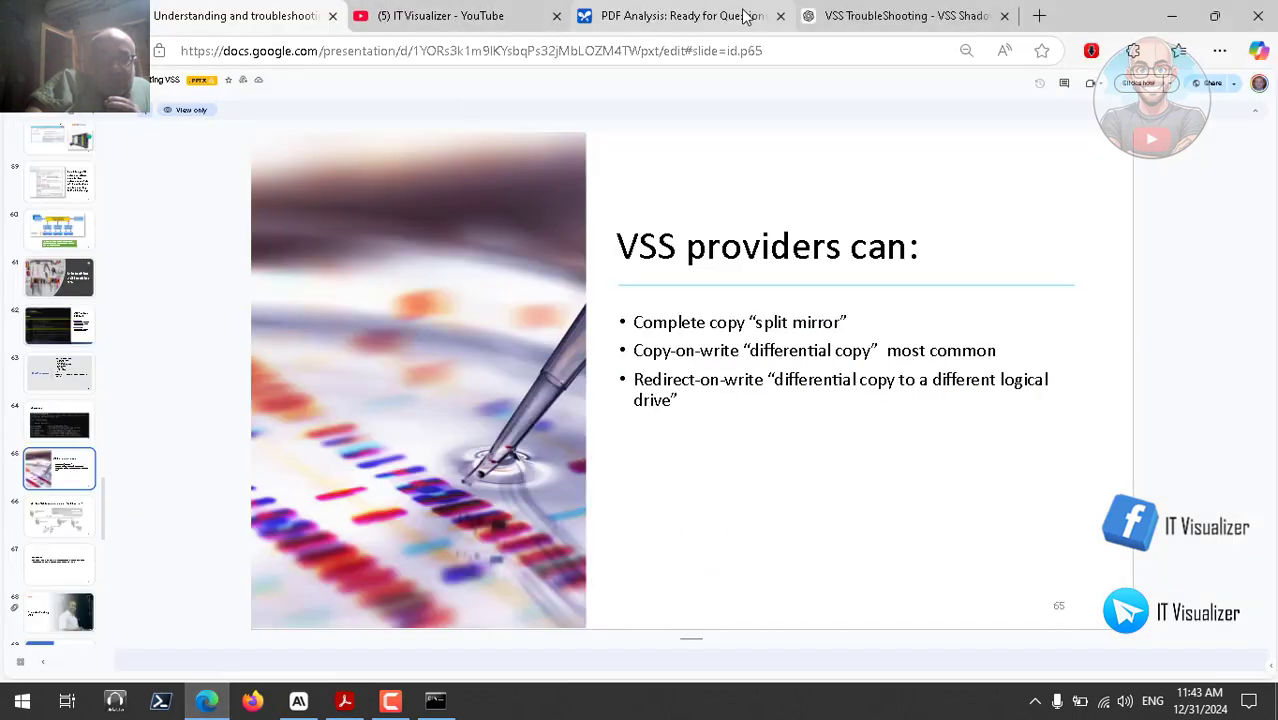
click(890, 16)
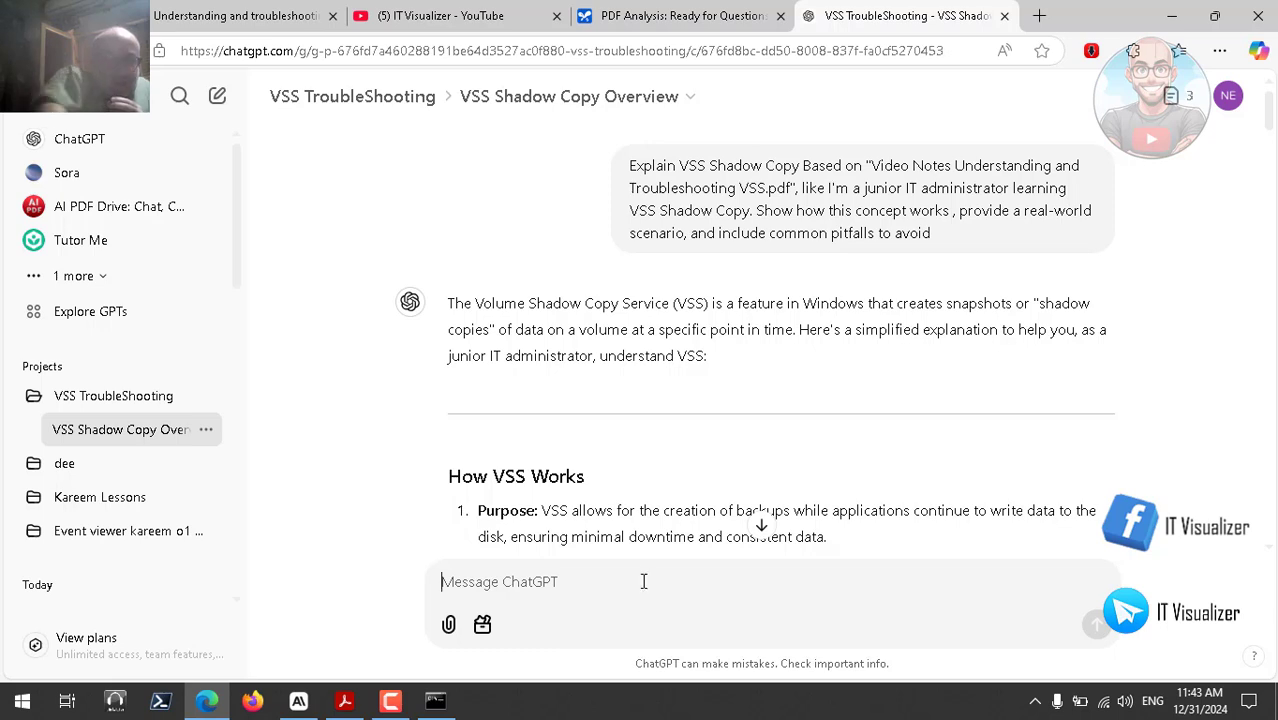
text(explain)
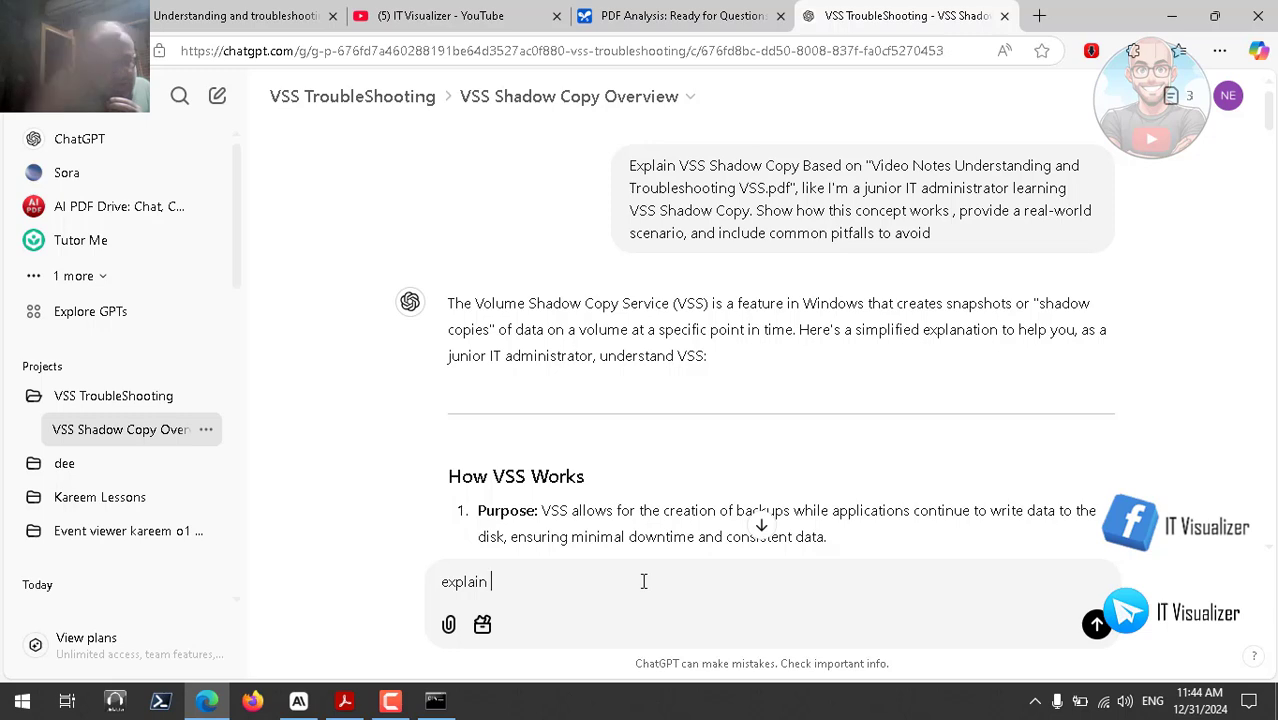
key(ctrl+v)
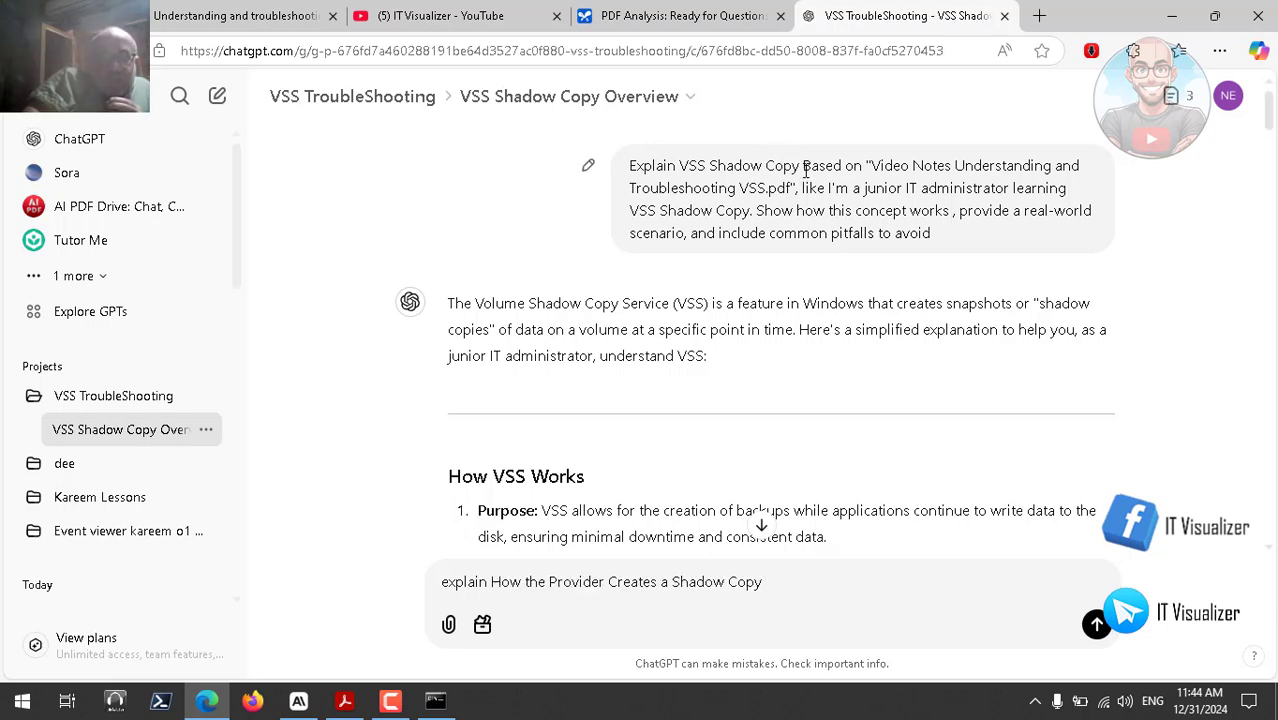
Append the first prompt's wording from "Based on" through "common pitfalls to avoid" to the drafted message and send it
drag(803, 167, 962, 233)
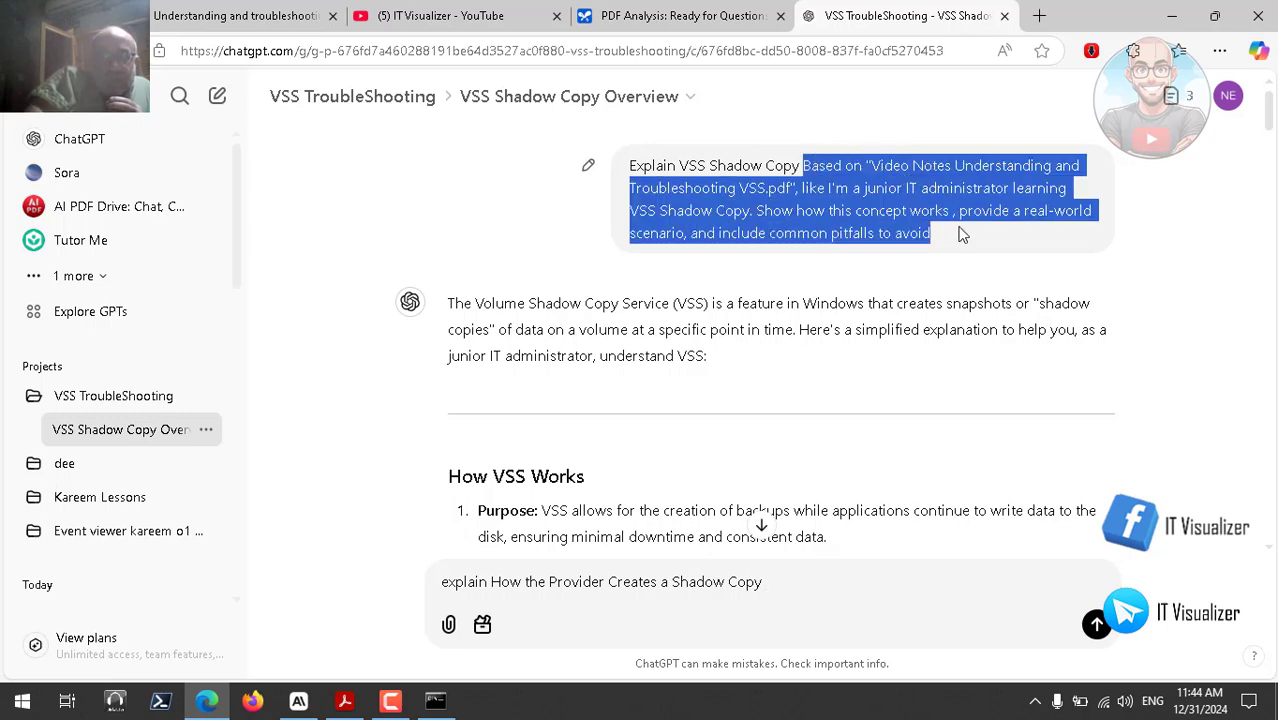
click(993, 170)
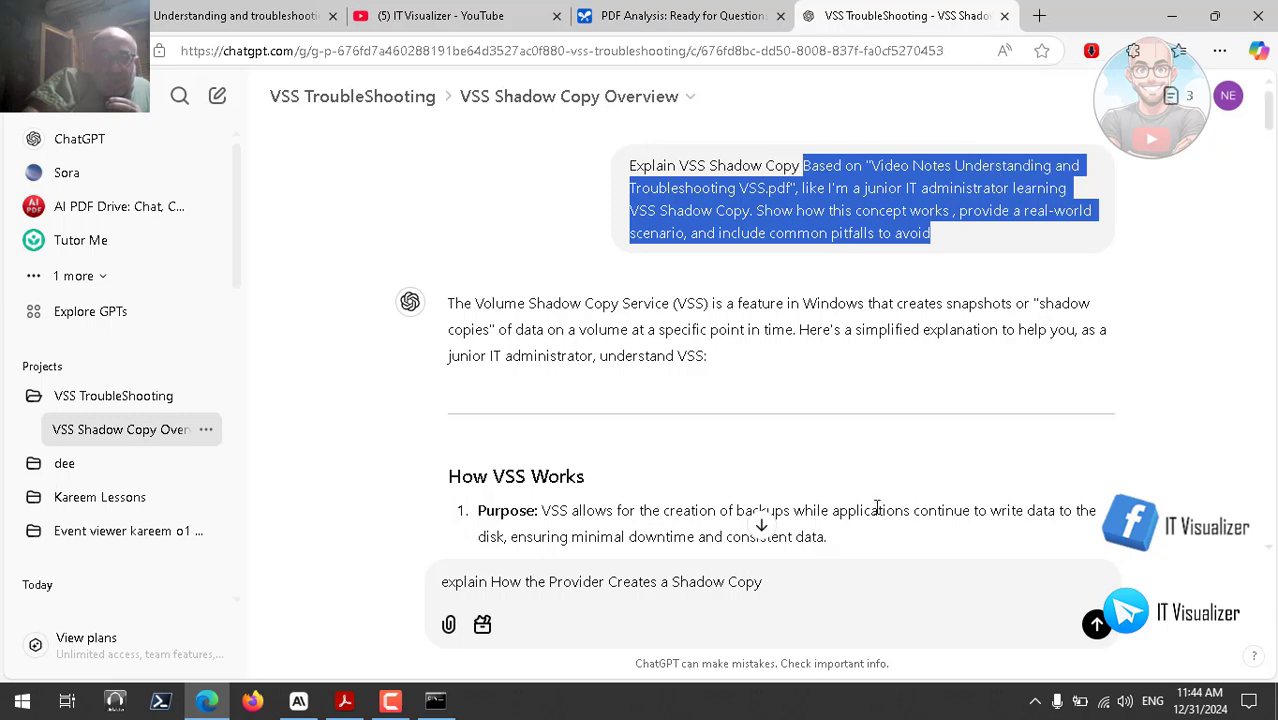
click(812, 581)
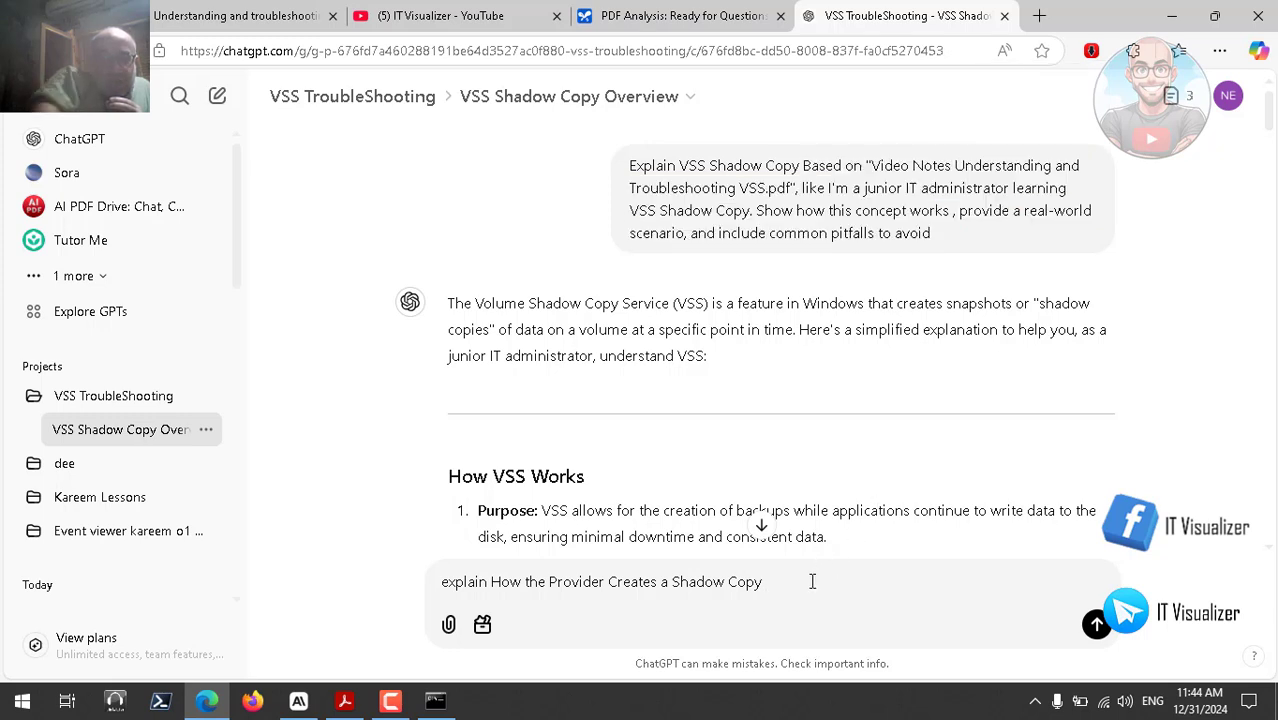
key(ctrl+v)
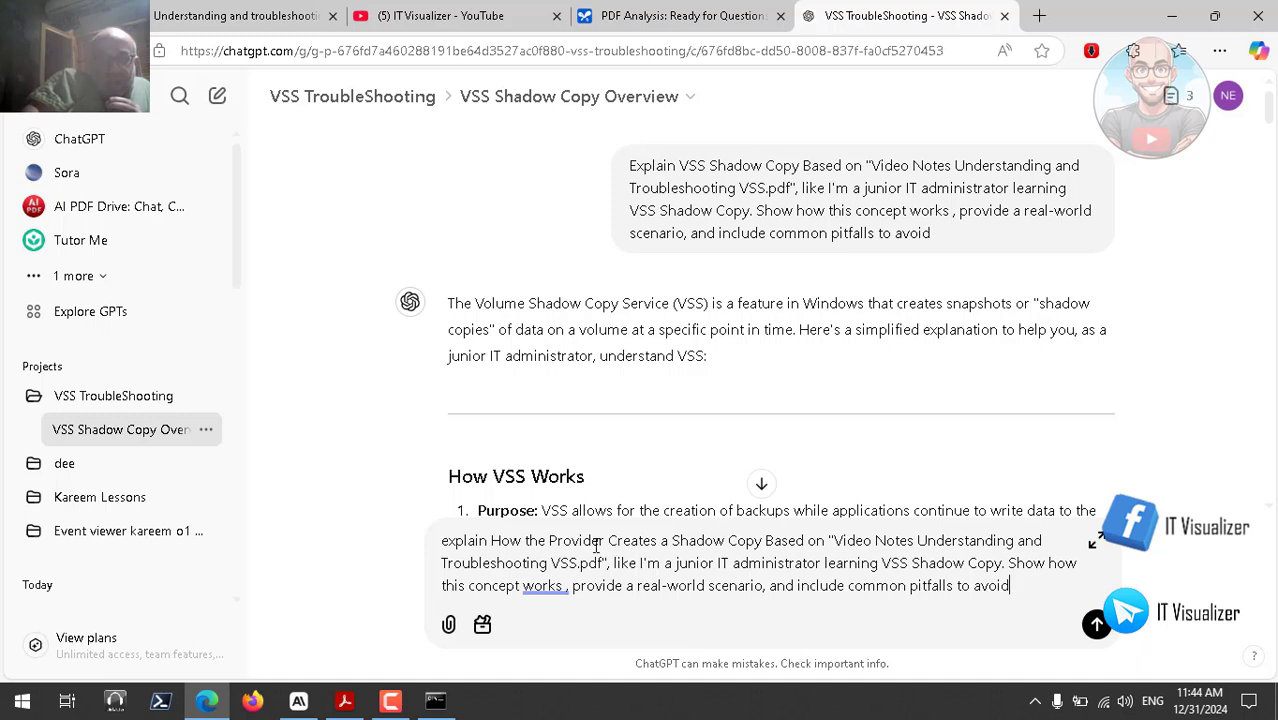
click(1098, 625)
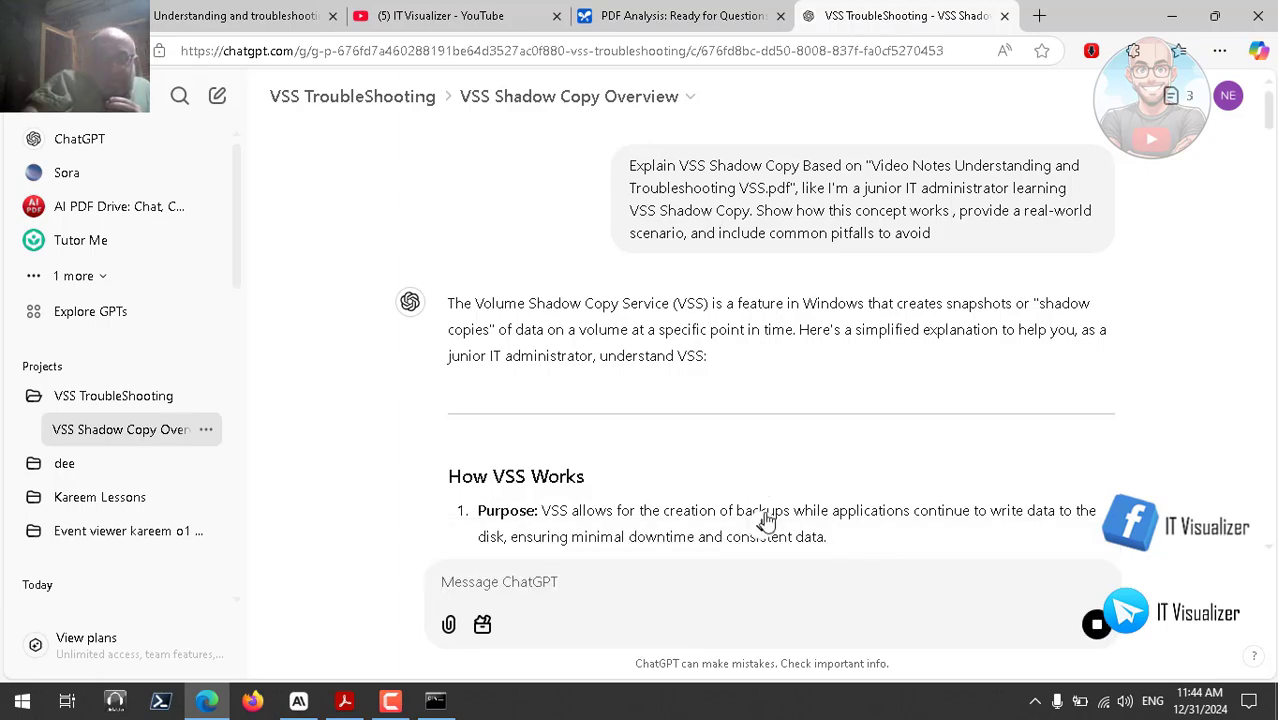
Read ChatGPT's answer on how the provider creates a shadow copy, from the concept explanation to the common pitfalls
click(763, 523)
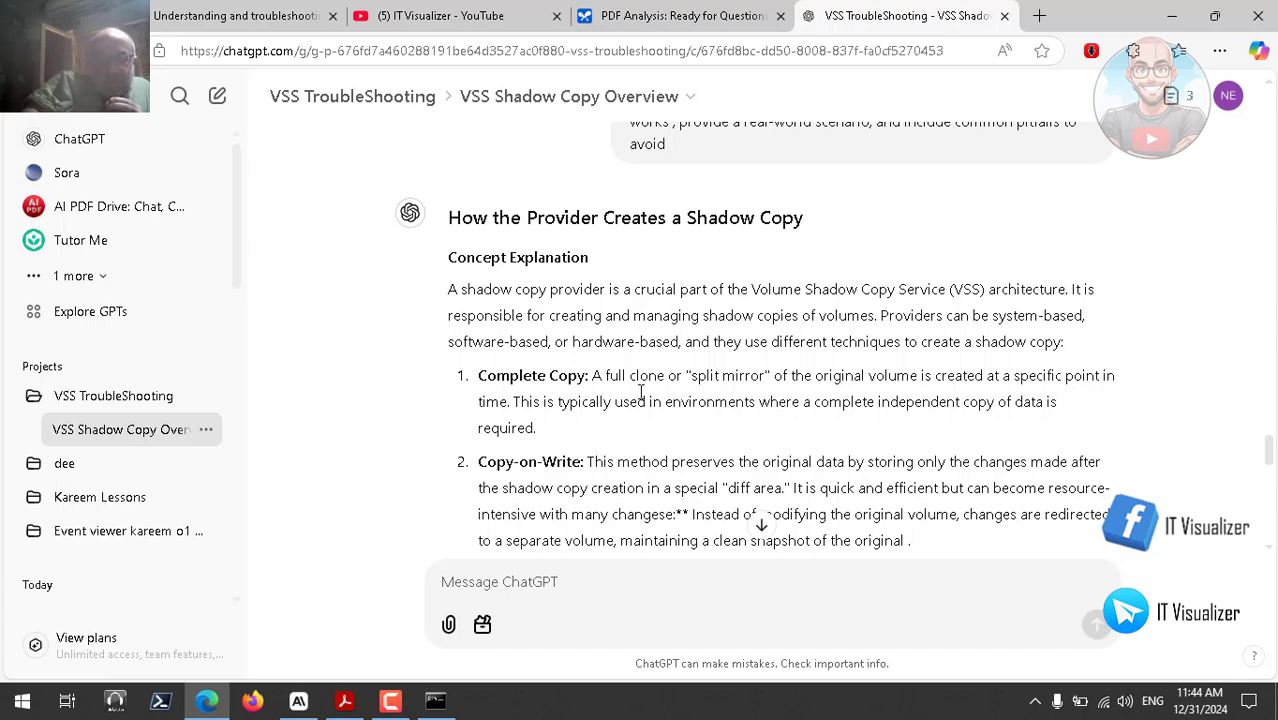
click(762, 528)
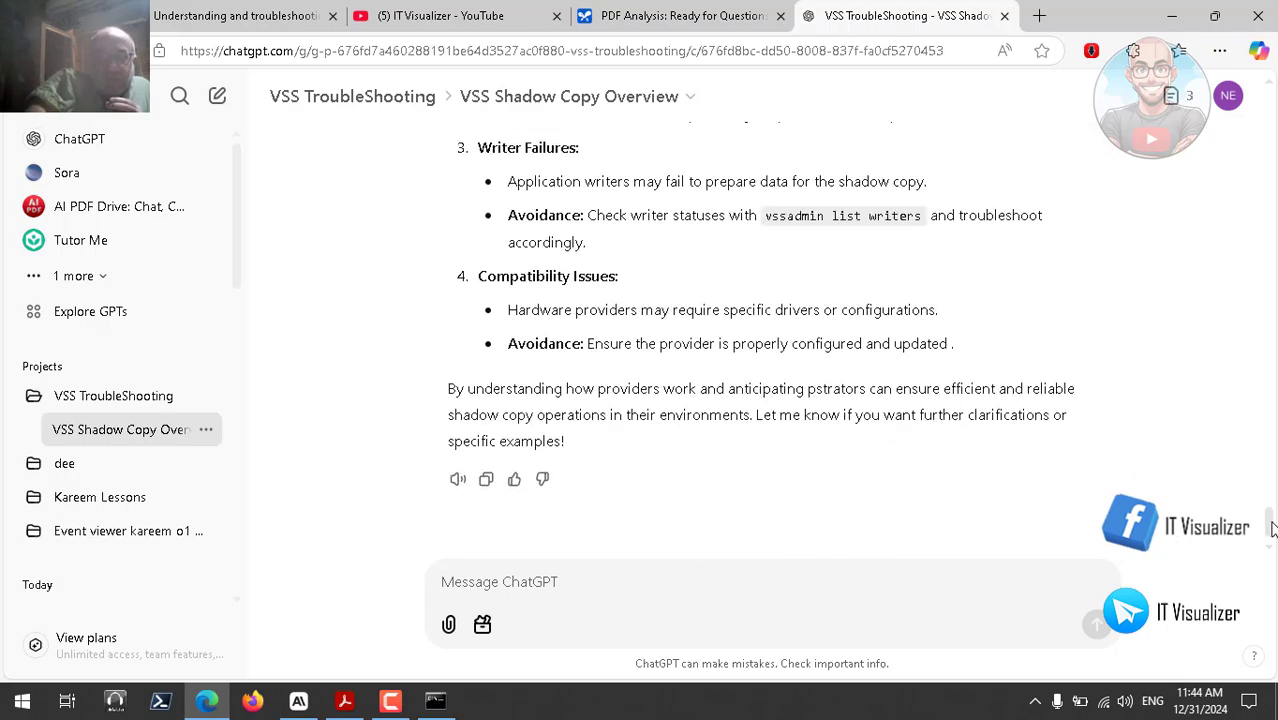
scroll(1272, 520, up, 1)
drag(1272, 520, 1273, 451)
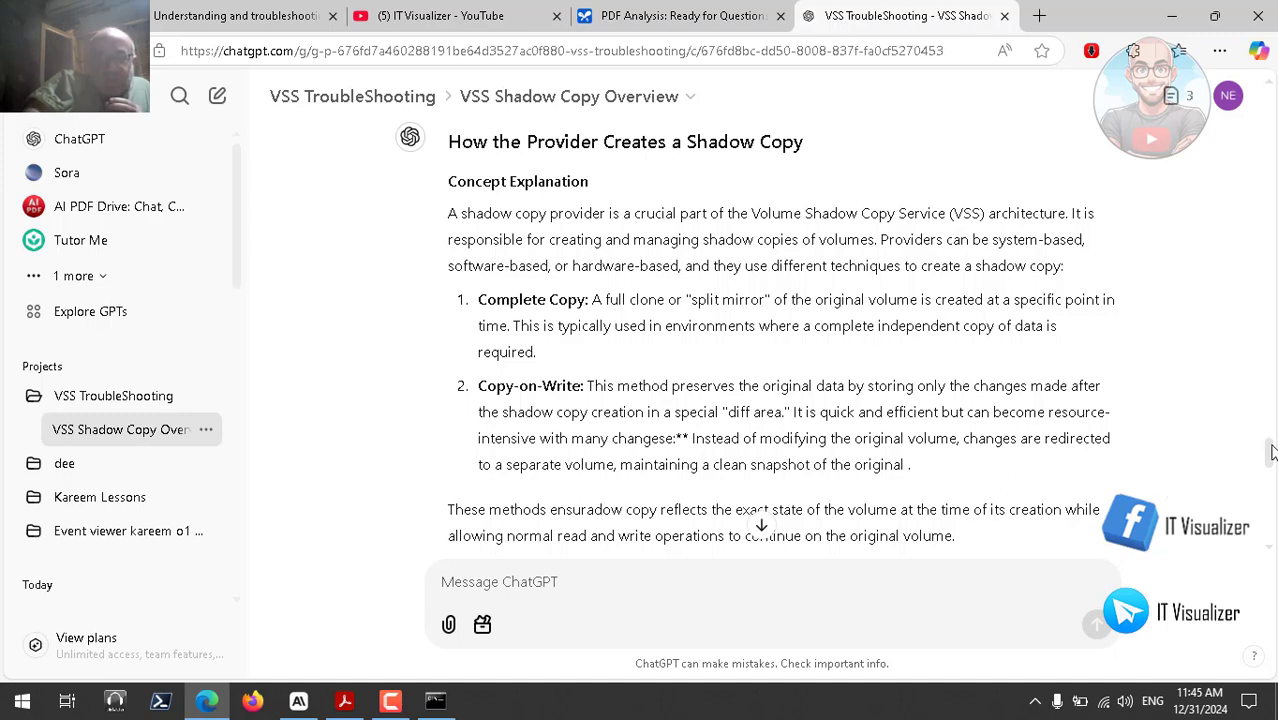
drag(1272, 450, 1276, 527)
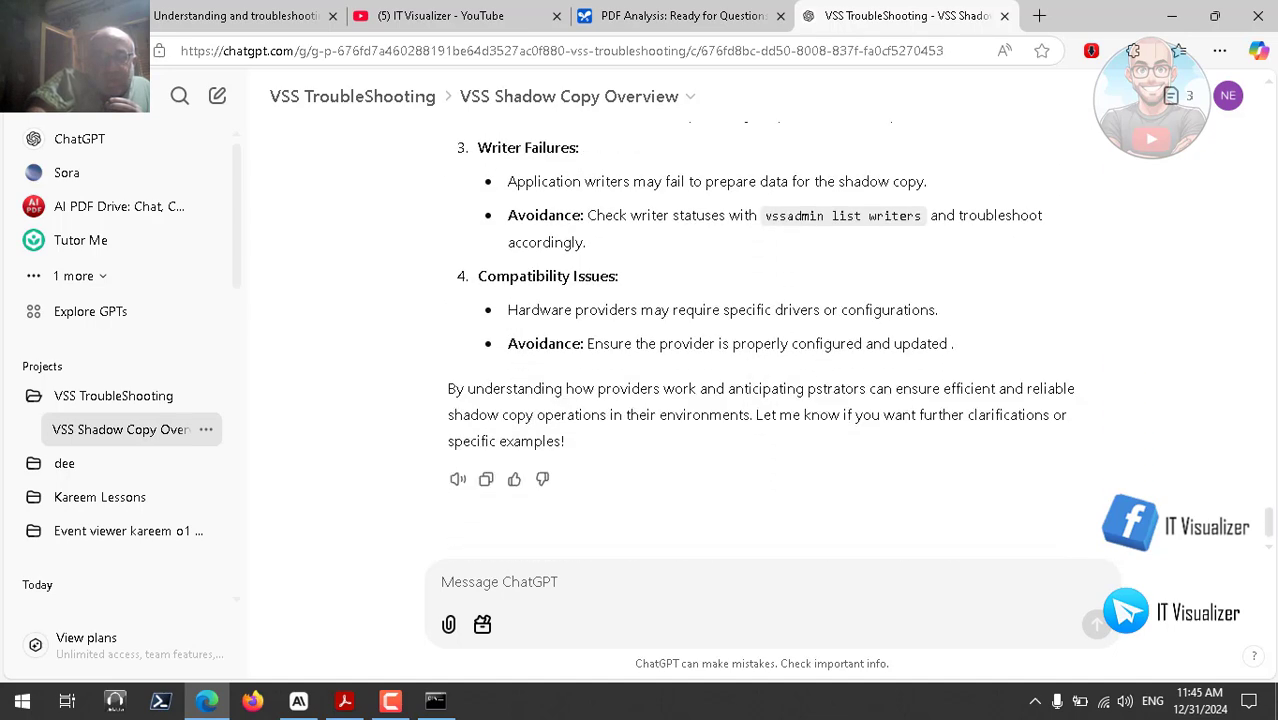
scroll(760, 340, up, 8)
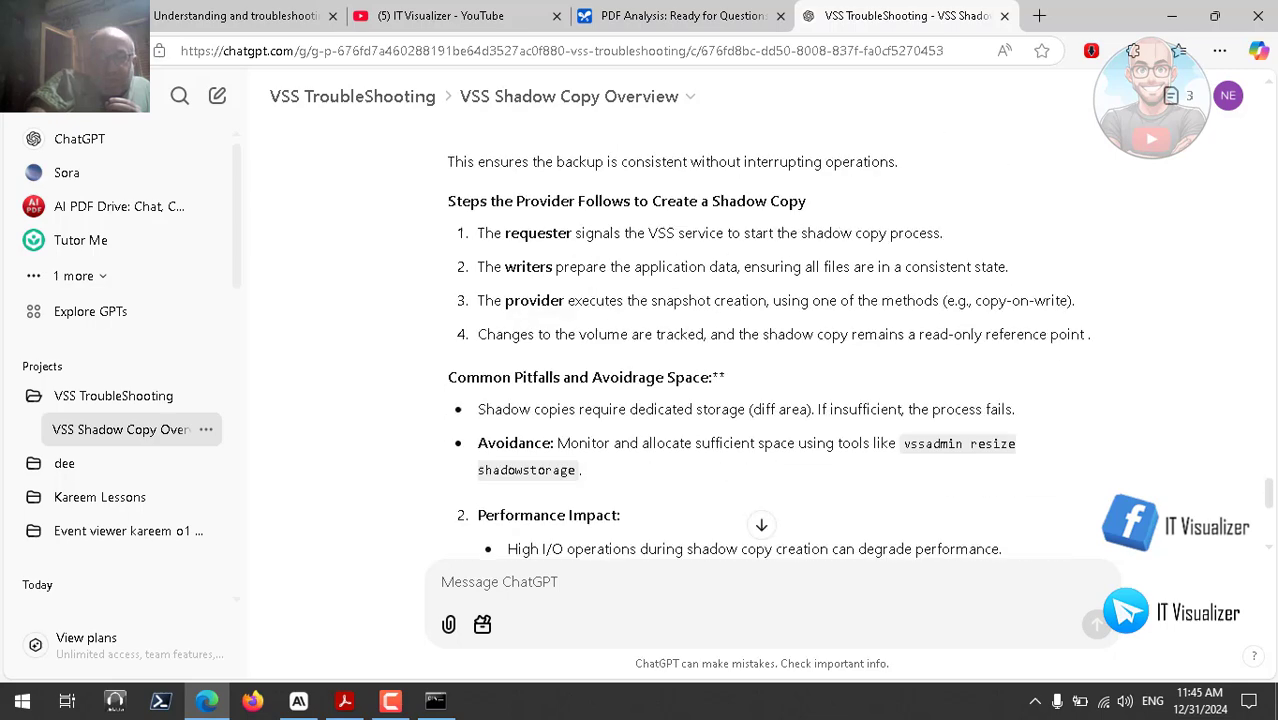
scroll(760, 518, up, 10)
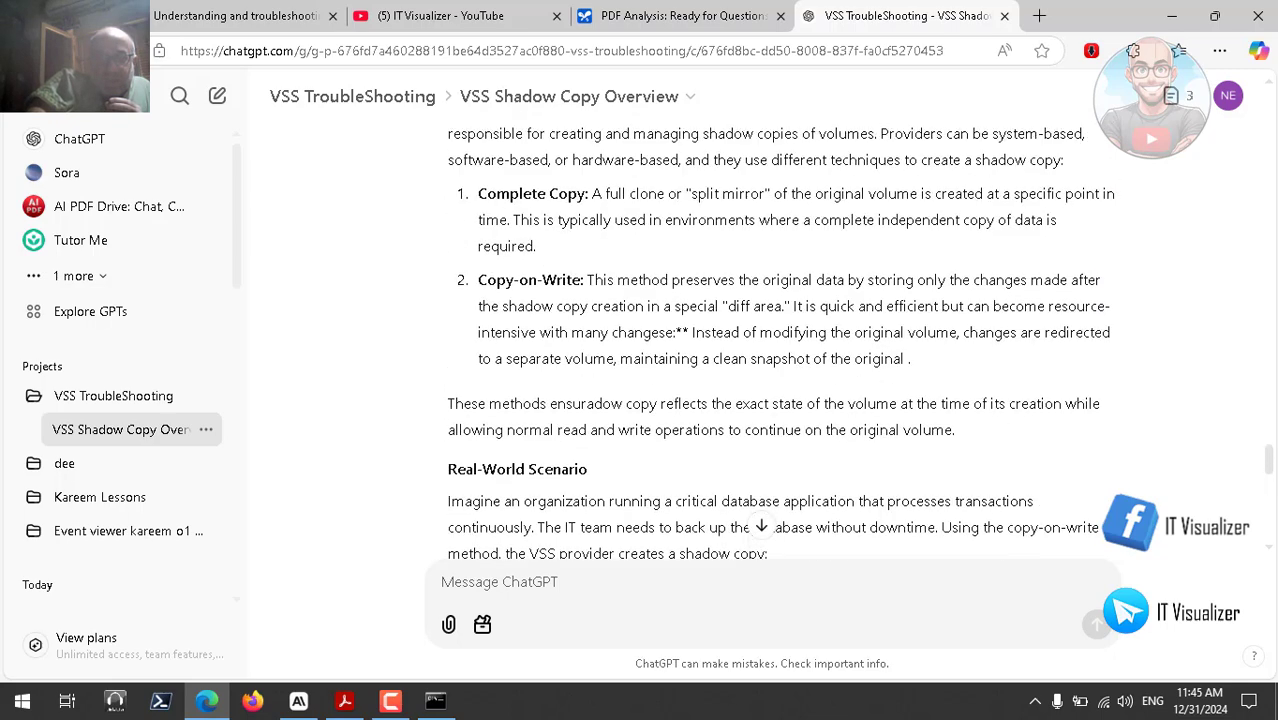
click(761, 524)
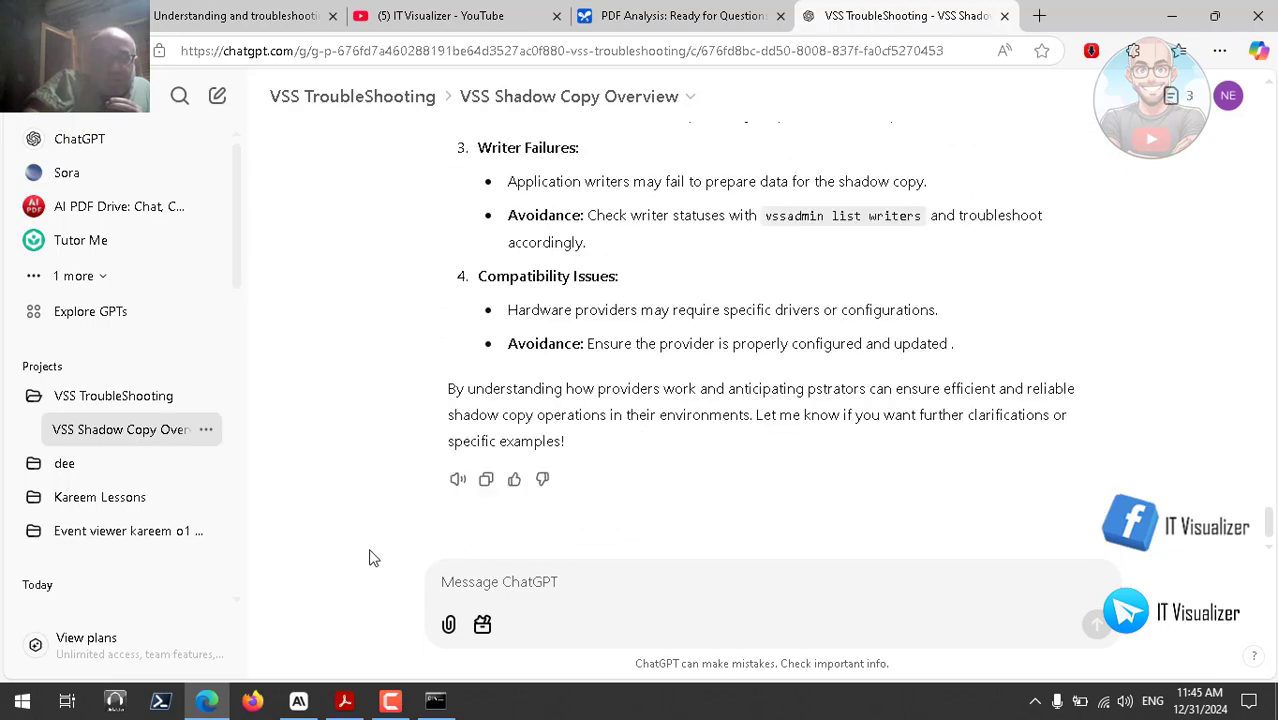
Switch to the PDF notes in Acrobat and check which shadow copy methods they describe, including copy-on-write and redirect-on-write
click(345, 702)
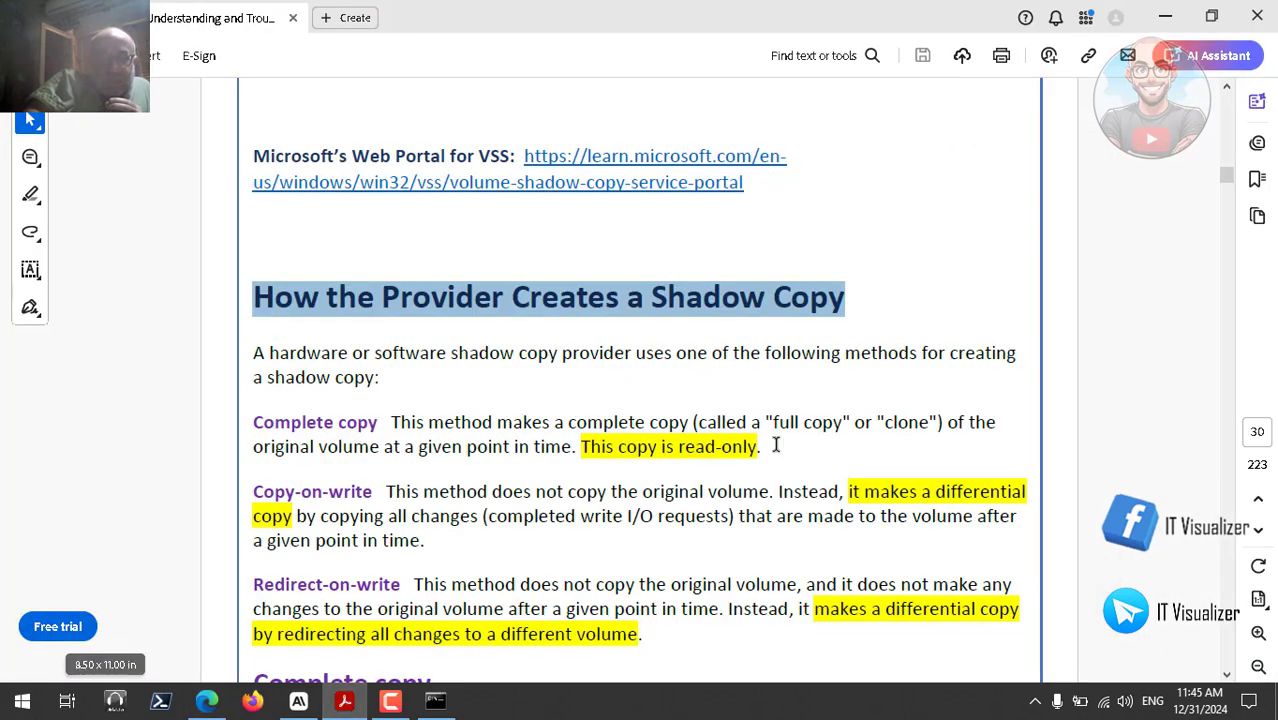
click(735, 427)
scroll(735, 427, down, 15)
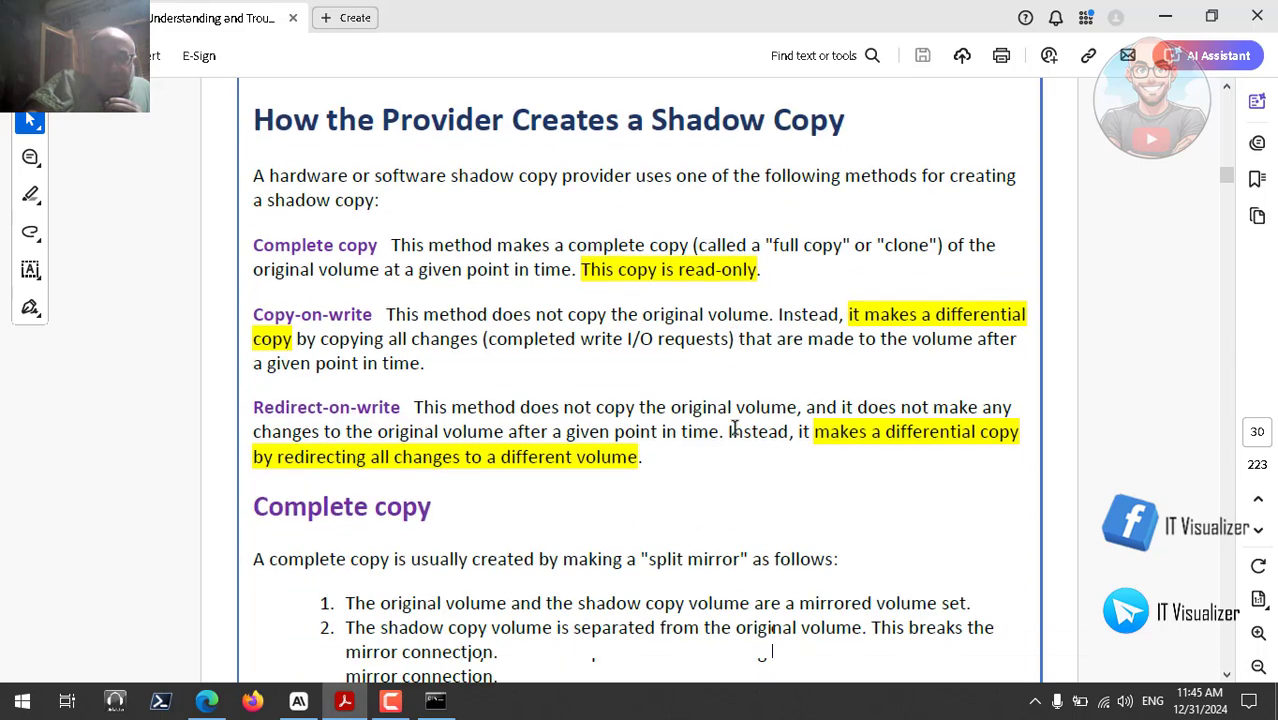
scroll(735, 427, up, 5)
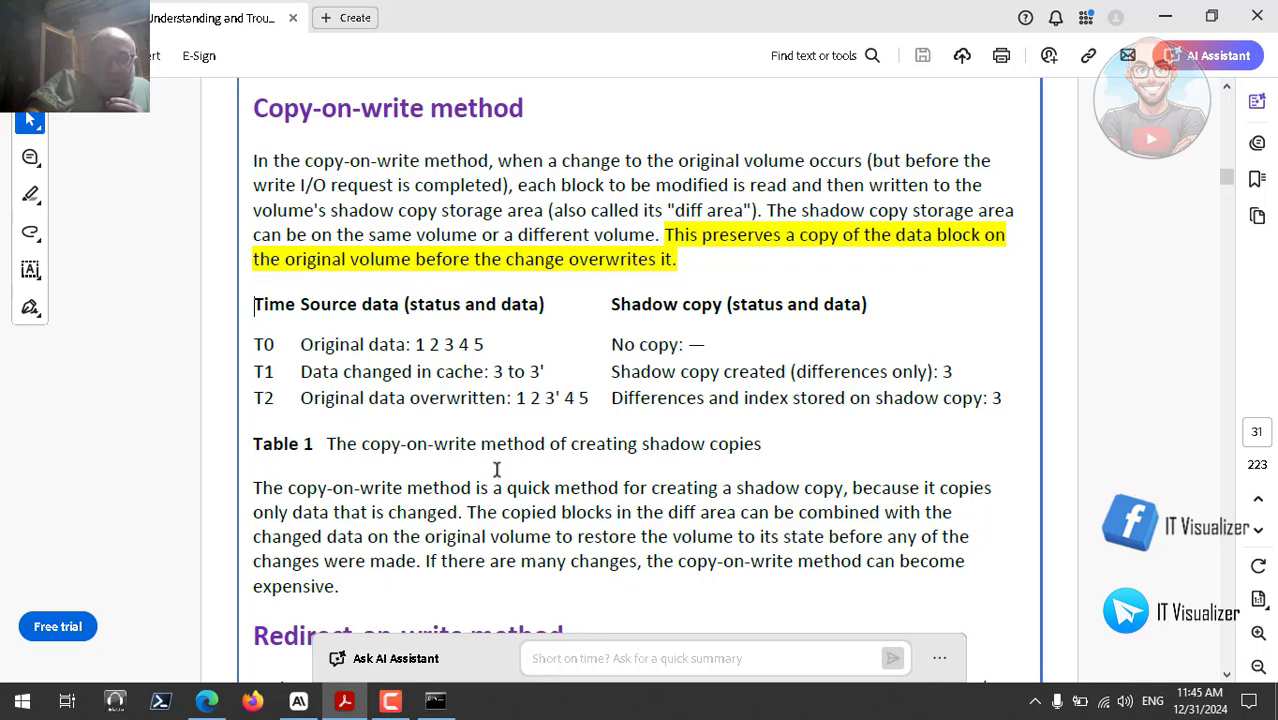
Return to the ChatGPT chat in Edge and ask "where is redirect-on write method?"
click(209, 702)
text(w)
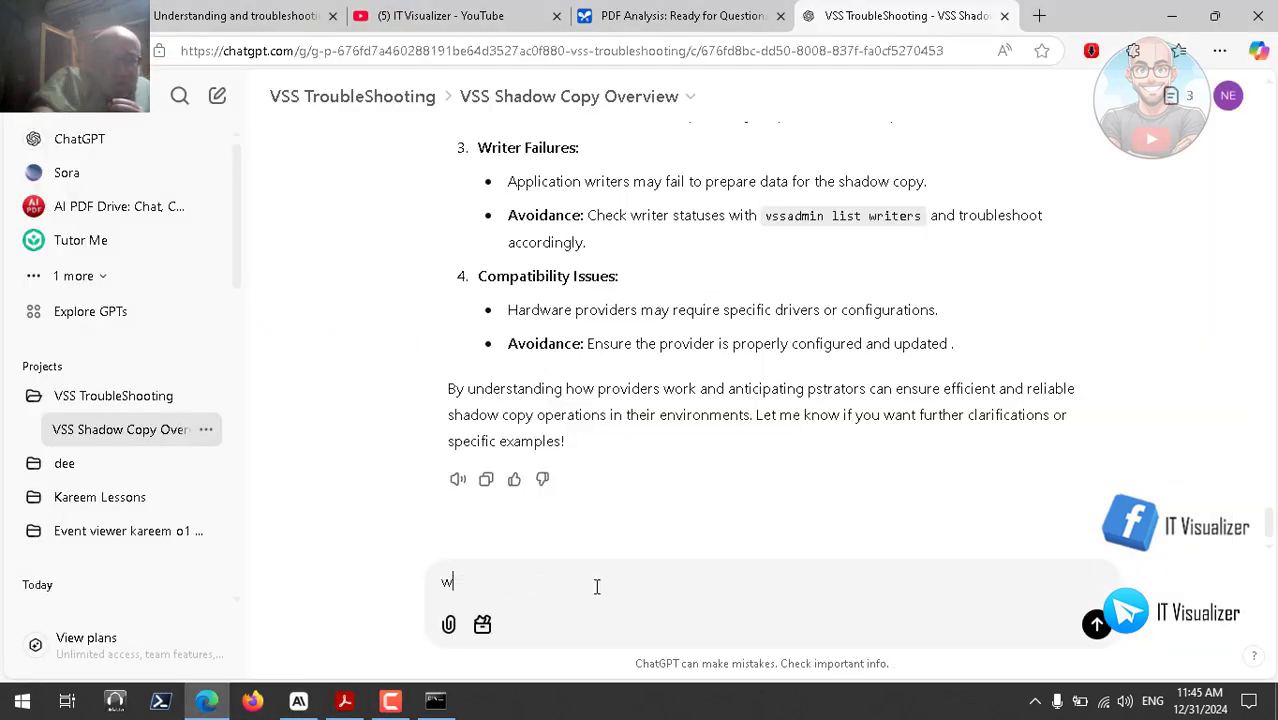
text(here is)
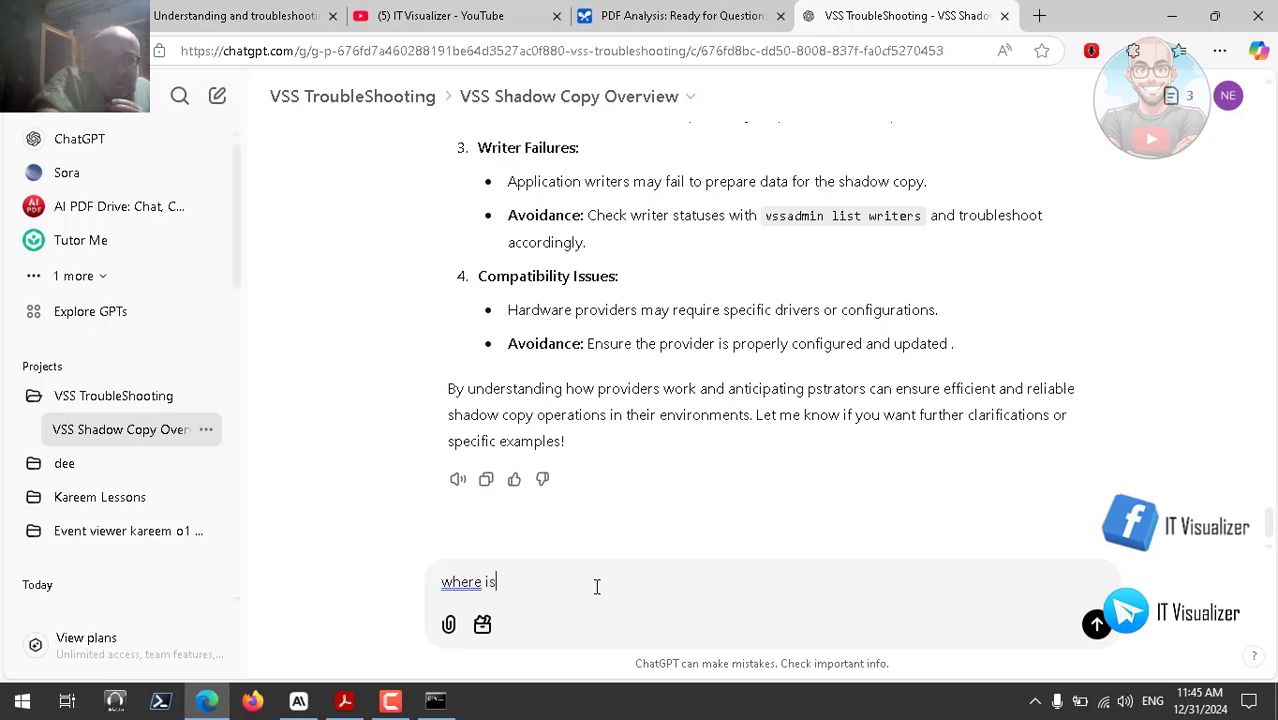
text( redirect-on write metho)
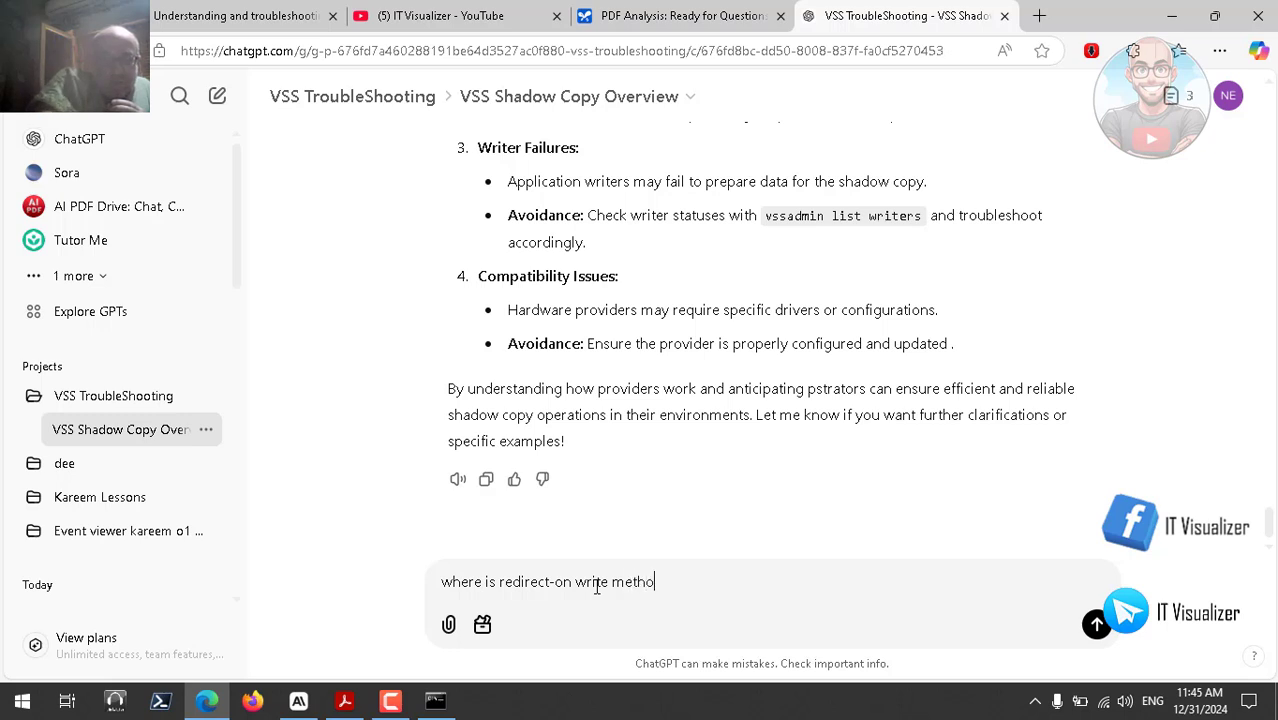
key(Return)
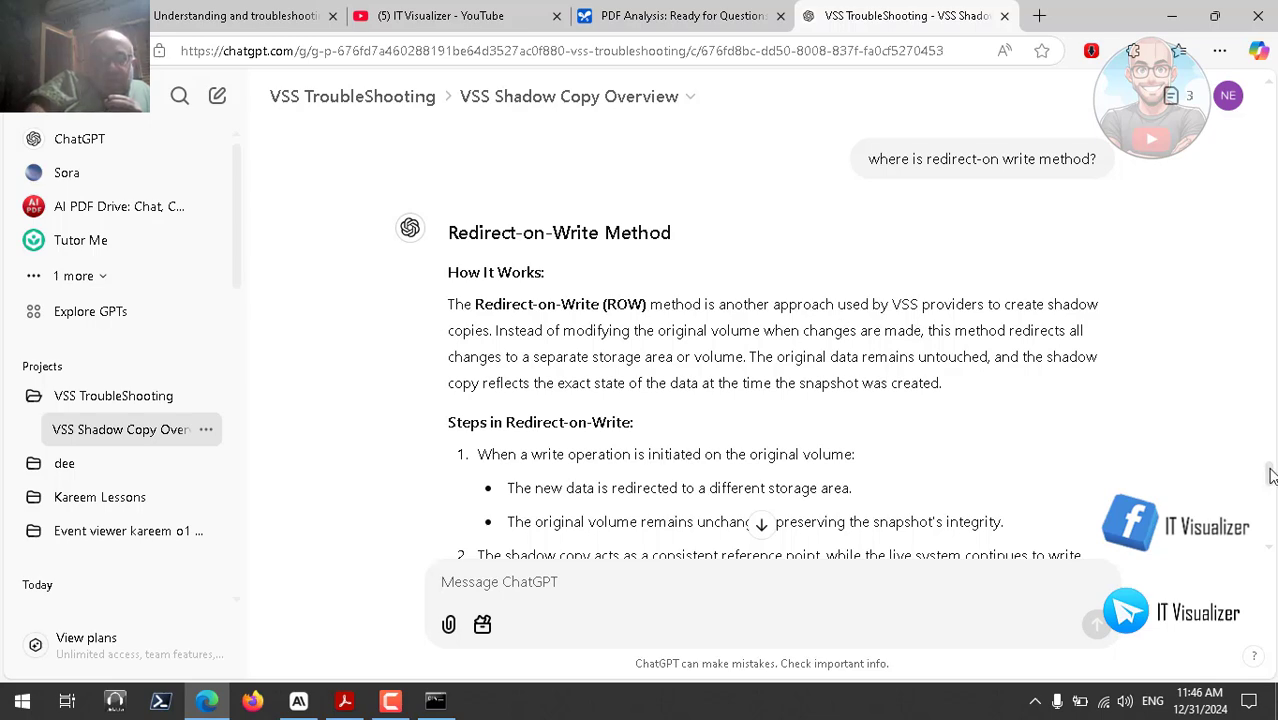
Read the redirect-on-write answer and copy the earlier prompt asking how the provider creates a shadow copy
drag(1270, 475, 1270, 497)
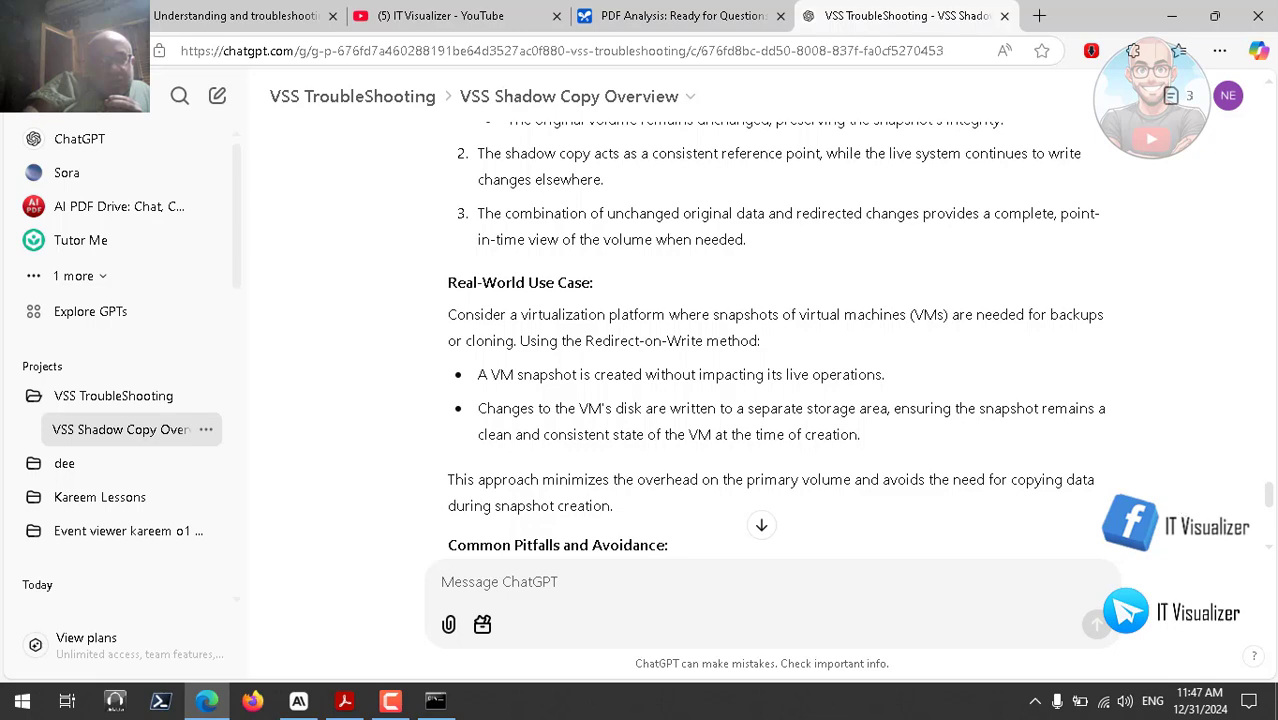
scroll(1270, 508, down, 1)
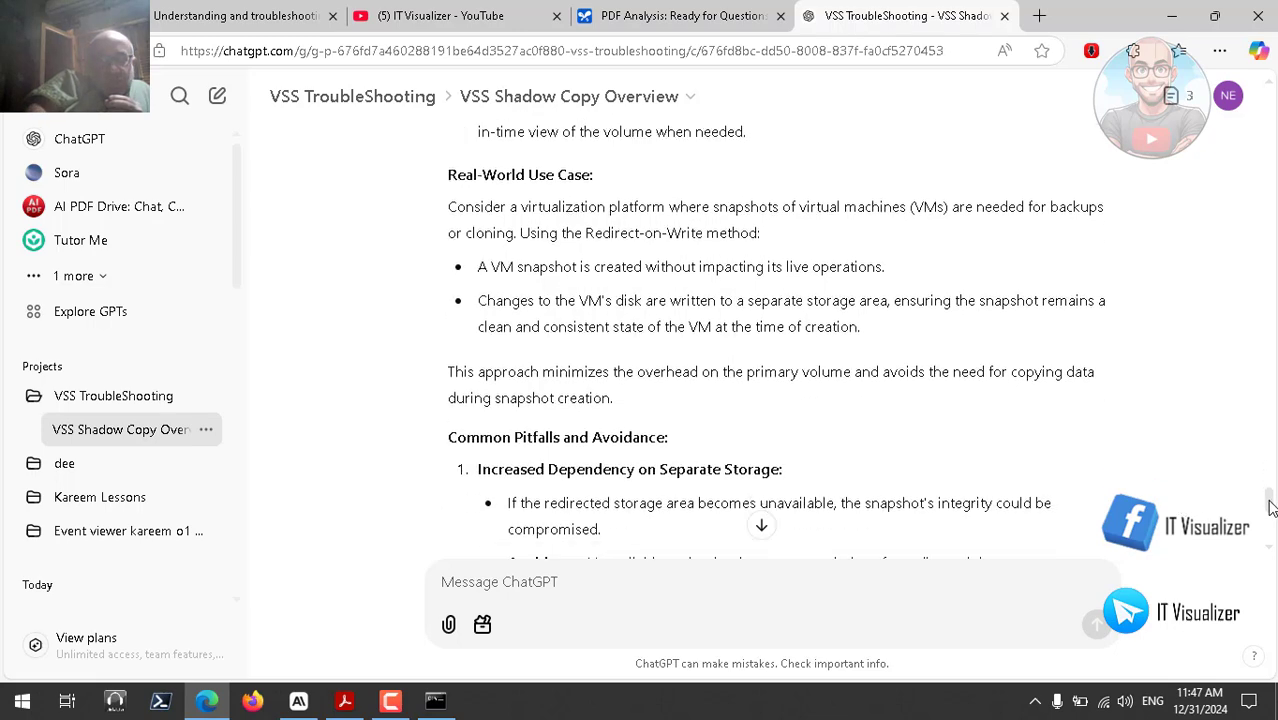
drag(1270, 508, 1242, 45)
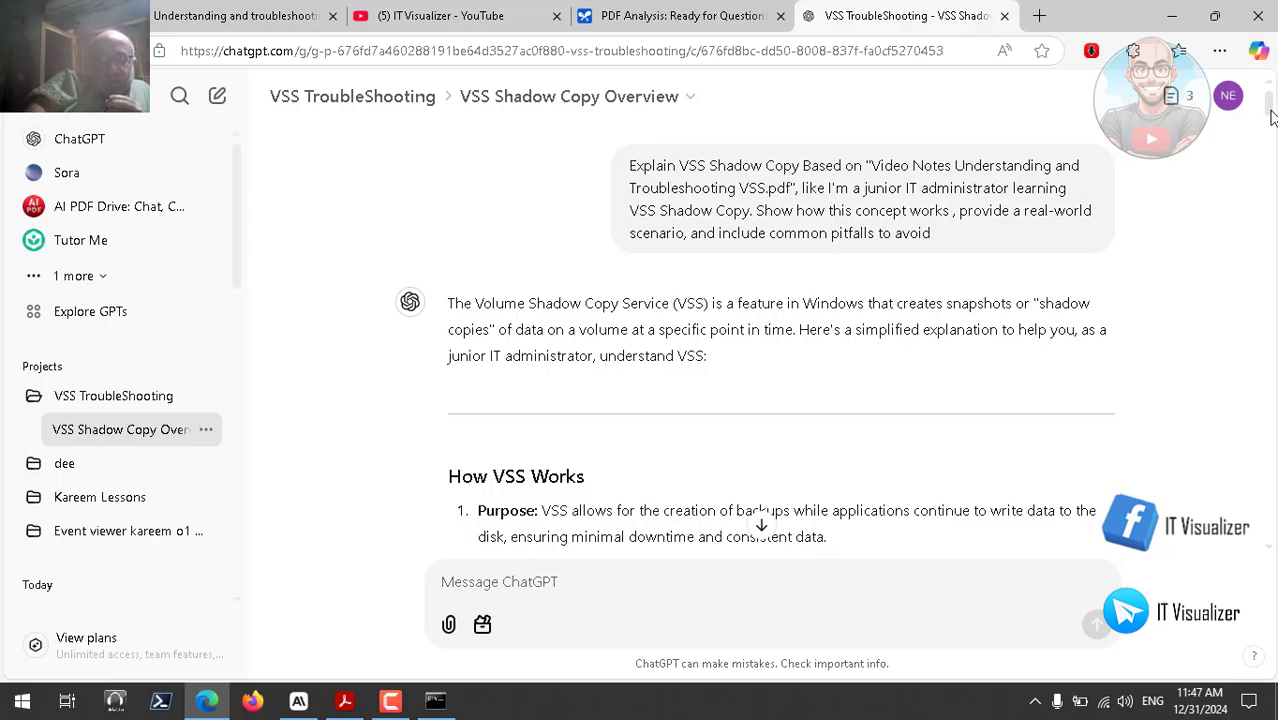
drag(1270, 117, 1271, 436)
scroll(1066, 383, up, 10)
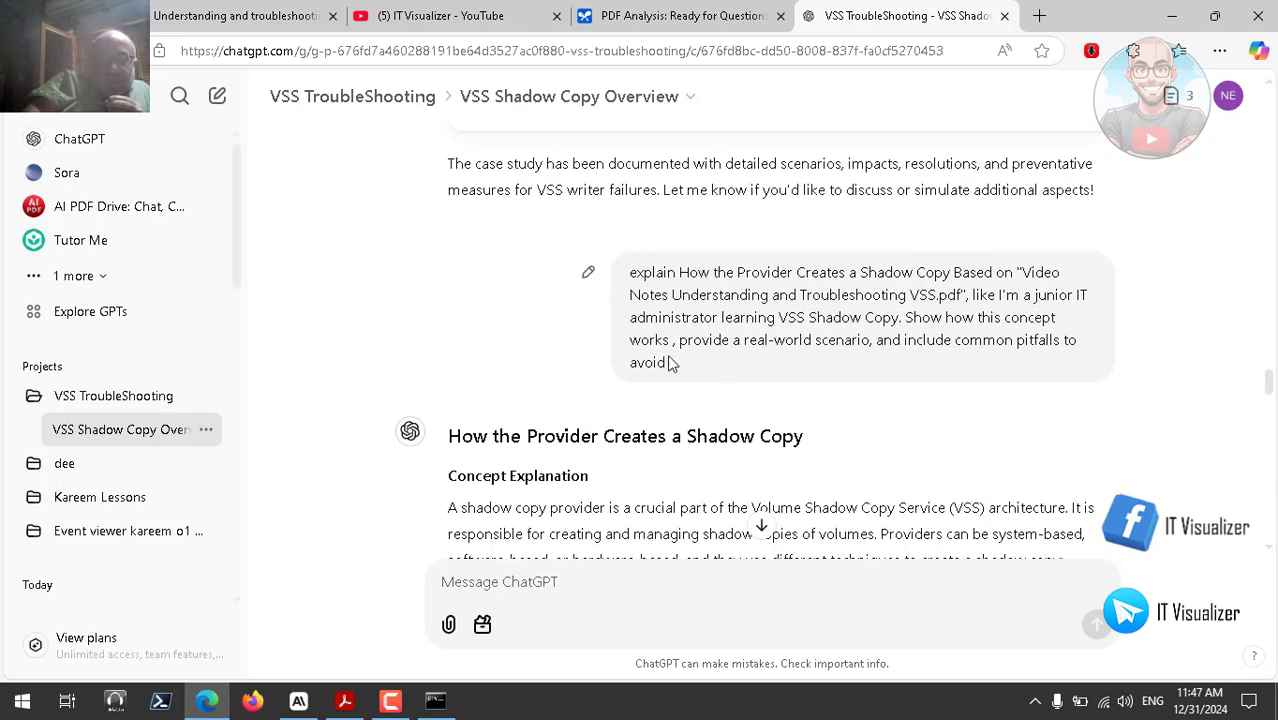
drag(668, 366, 630, 280)
key(ctrl+c)
click(666, 210)
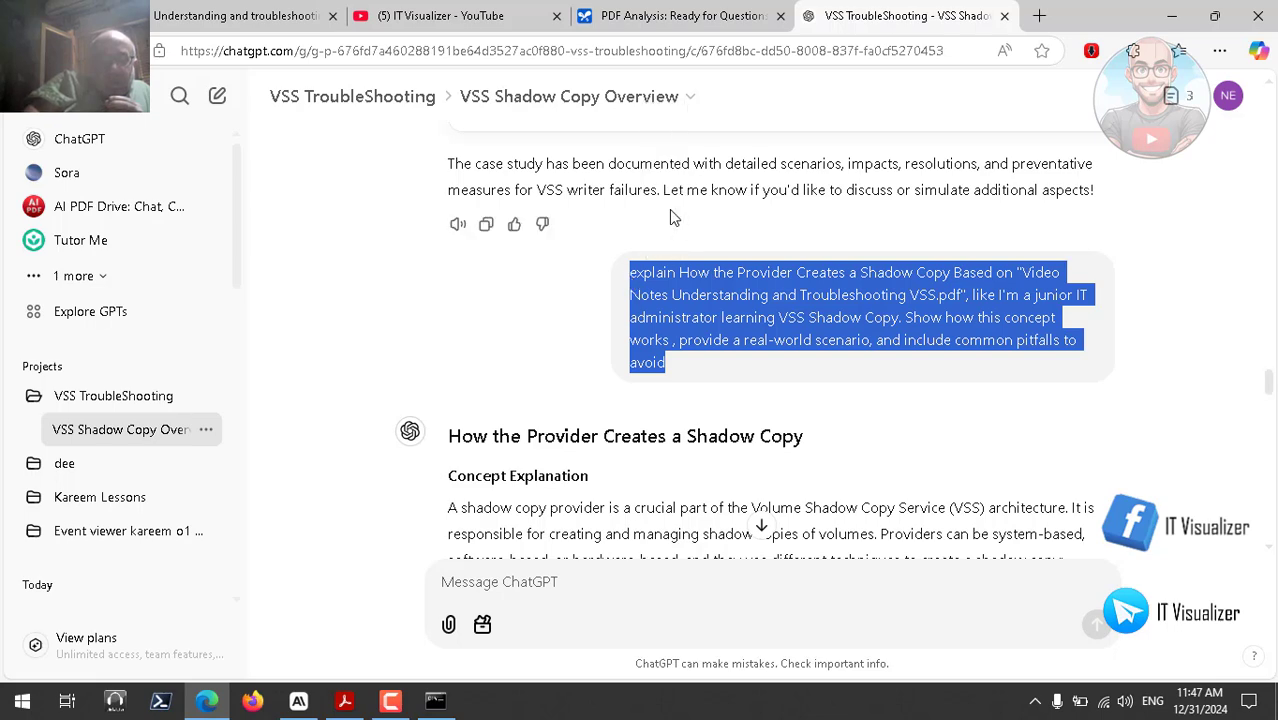
Switch to the "PDF Analysis: Ready for Questions" chat in Google AI Studio, paste the copied prompt and try to submit it
click(620, 12)
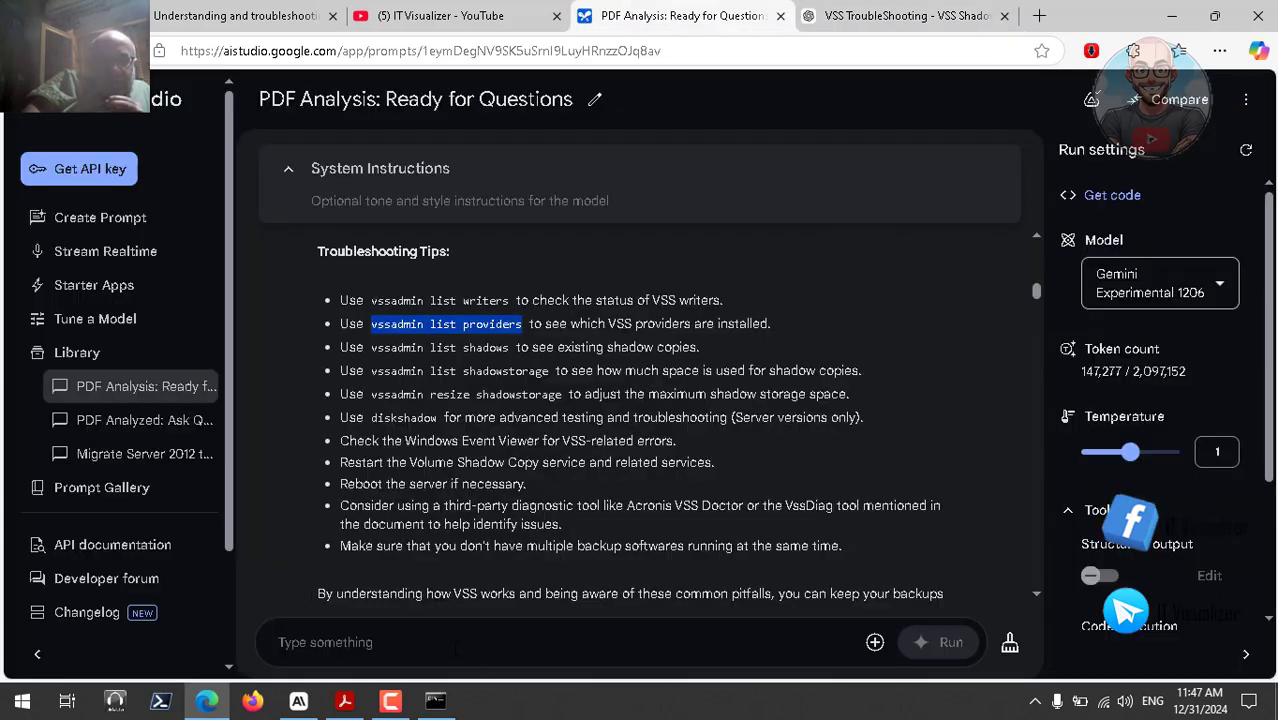
click(449, 640)
key(ctrl+v)
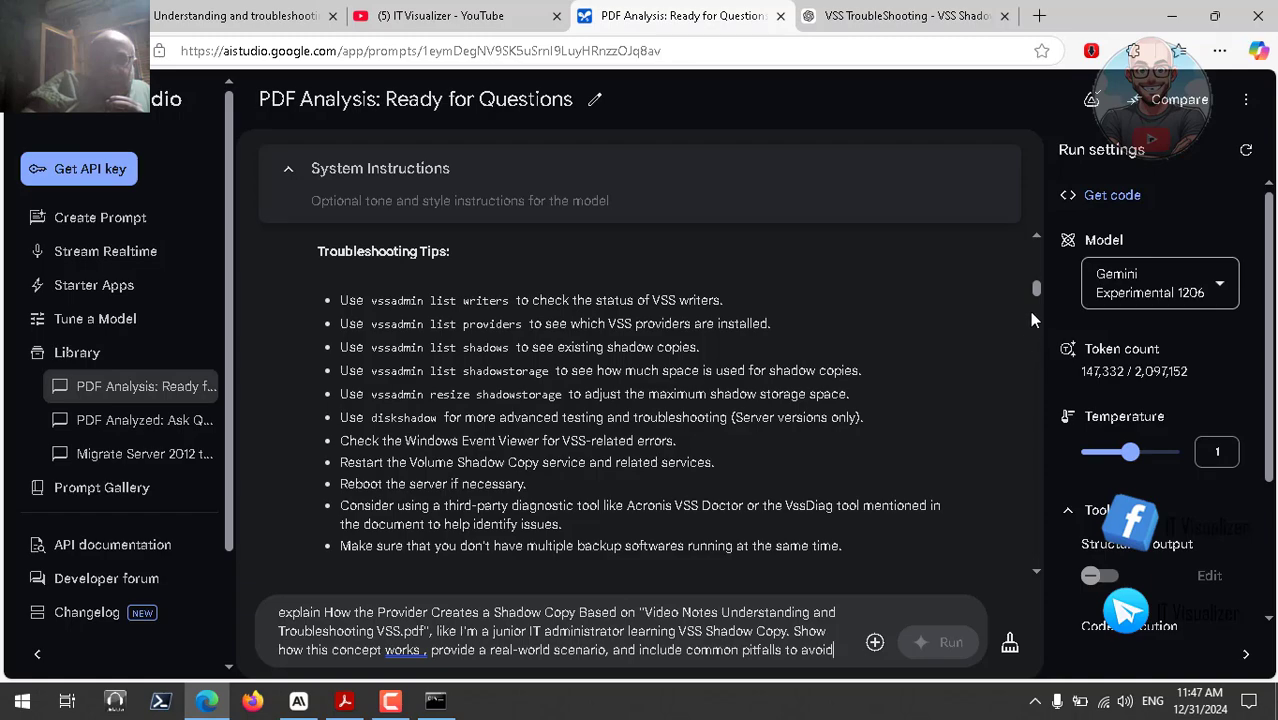
drag(1035, 287, 1002, 577)
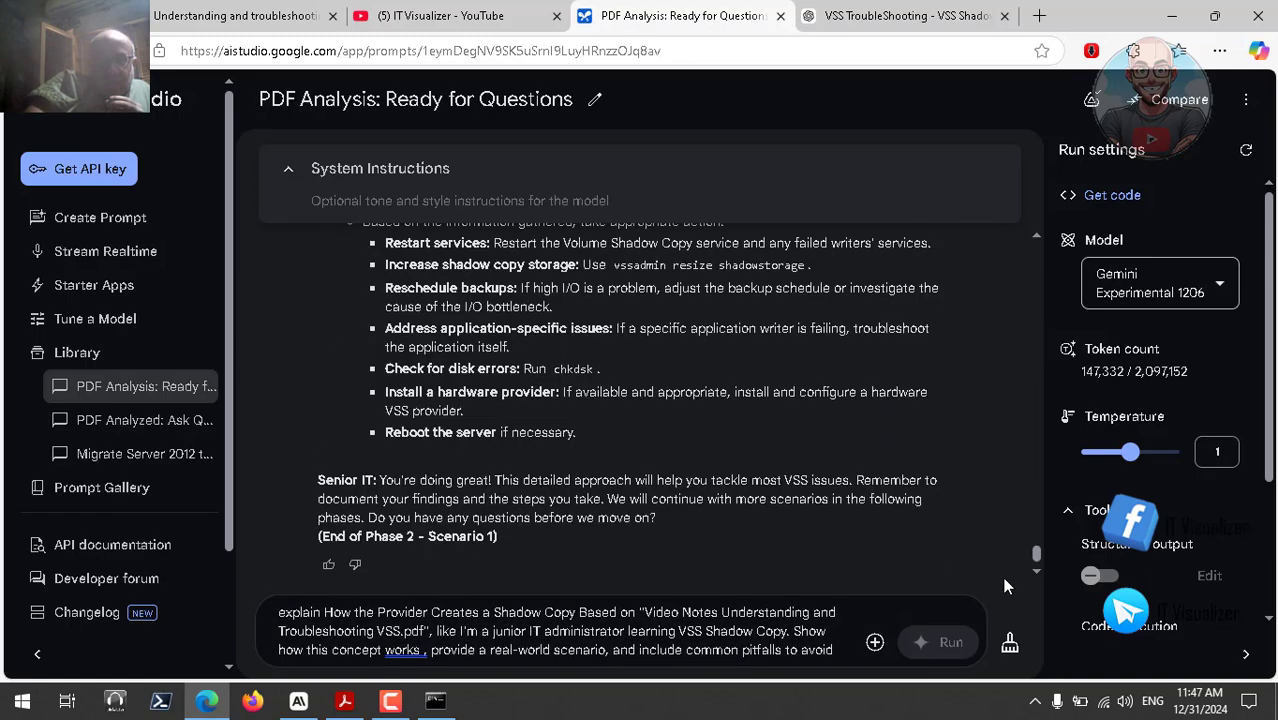
click(840, 650)
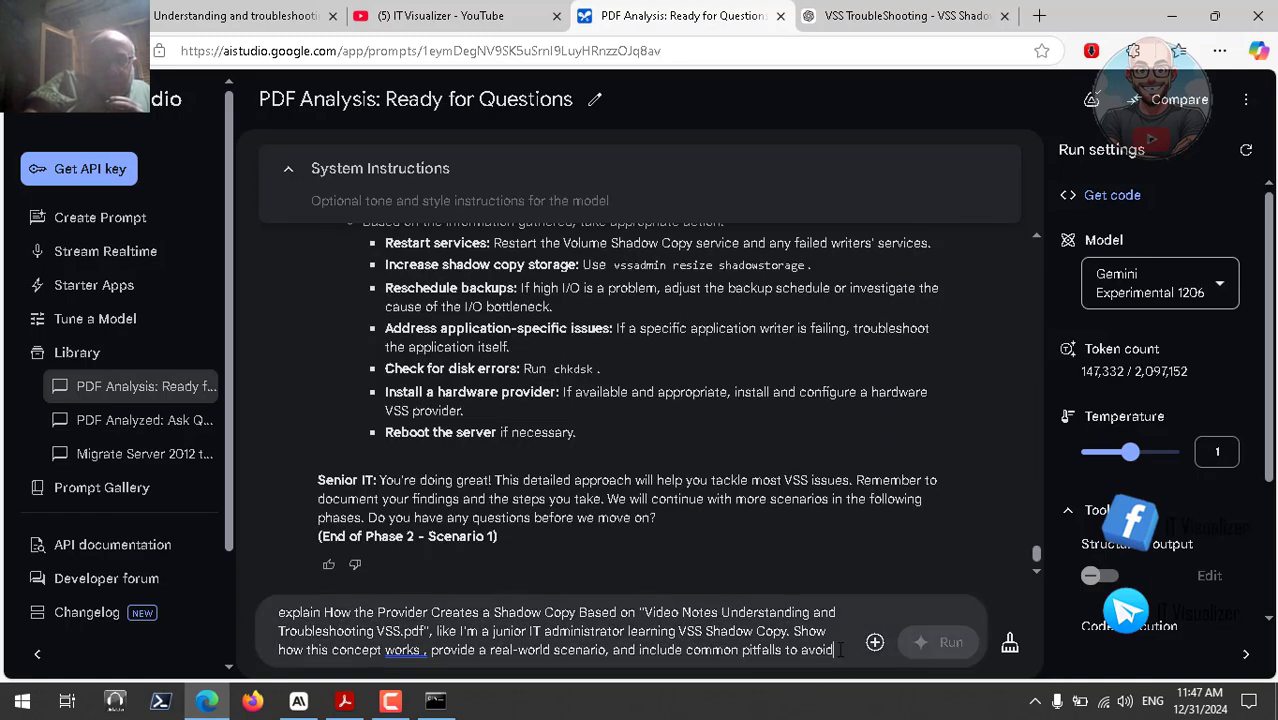
key(Return)
key(BackSpace)
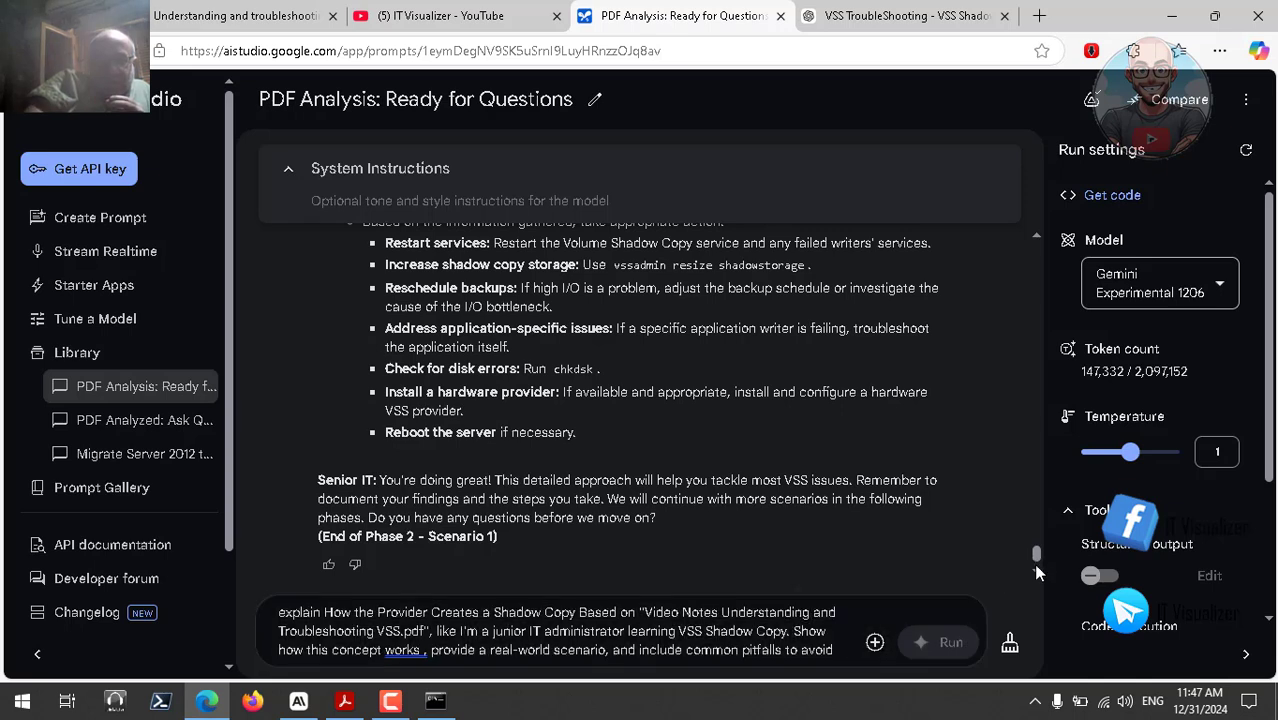
click(846, 649)
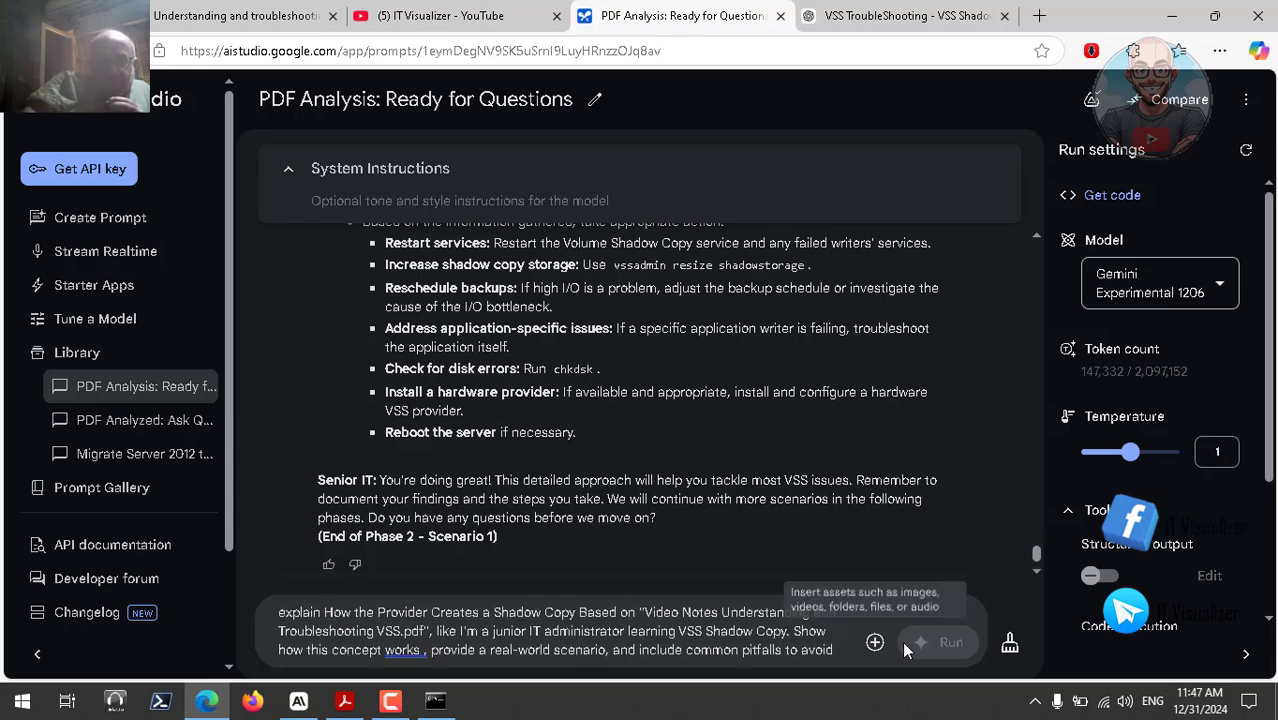
Replace the drafted provider prompt with a fresh paste of the same text and run it
triple_click(797, 650)
right_click(800, 651)
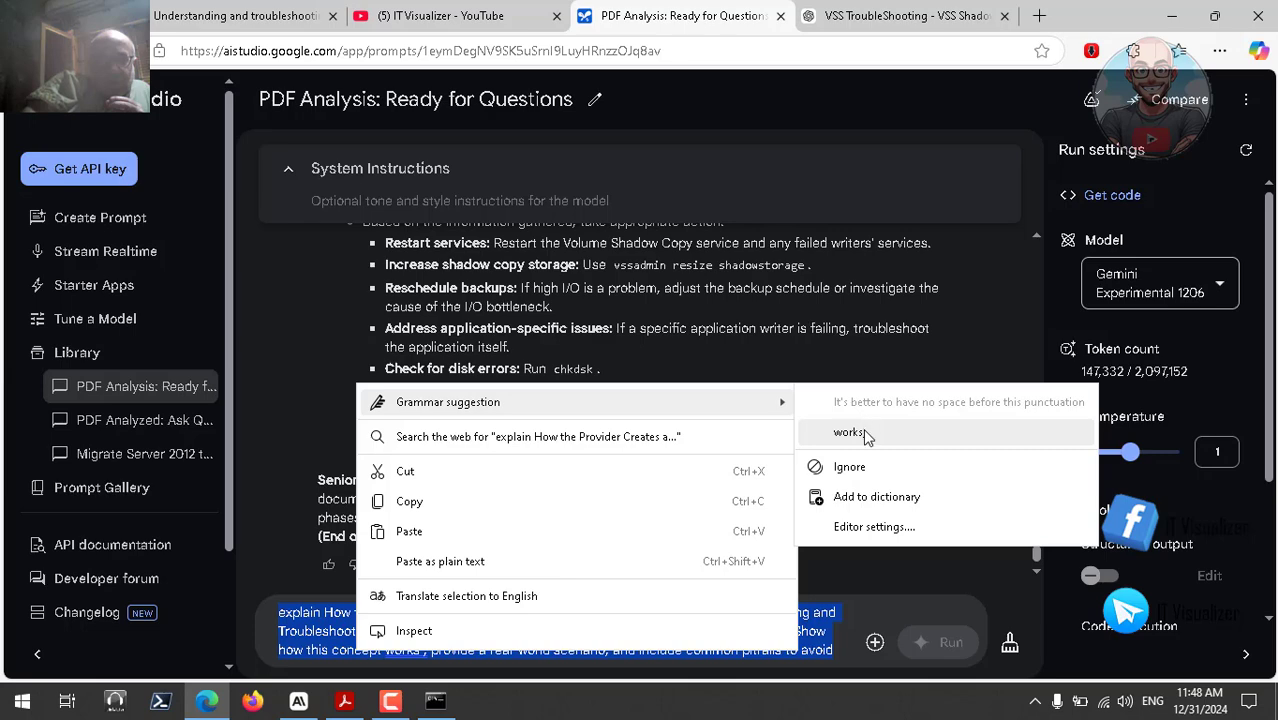
click(551, 503)
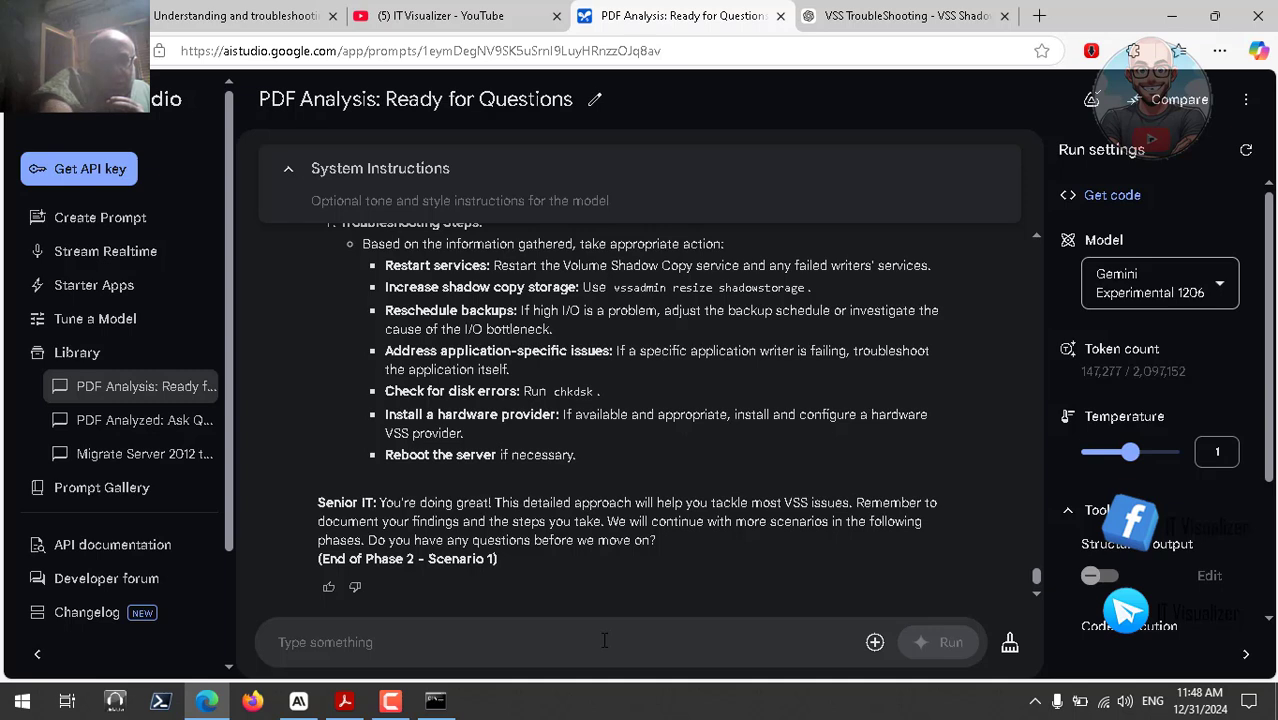
key(ctrl+v)
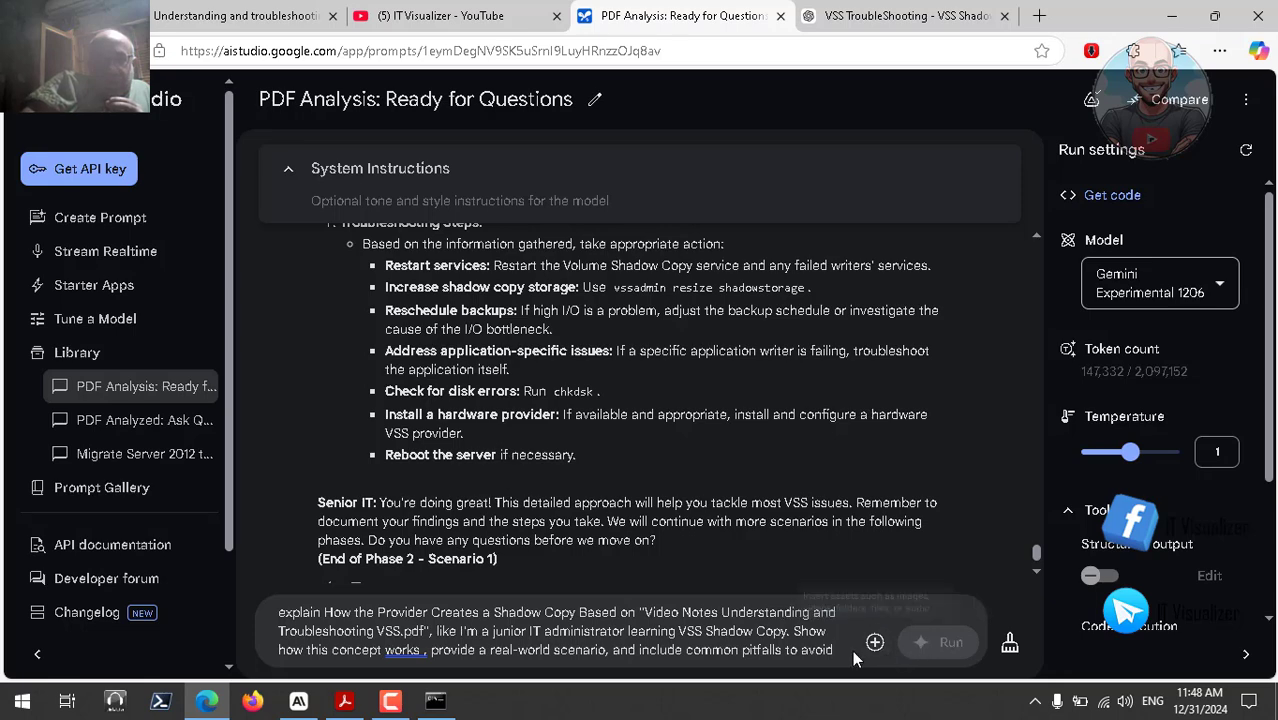
click(906, 648)
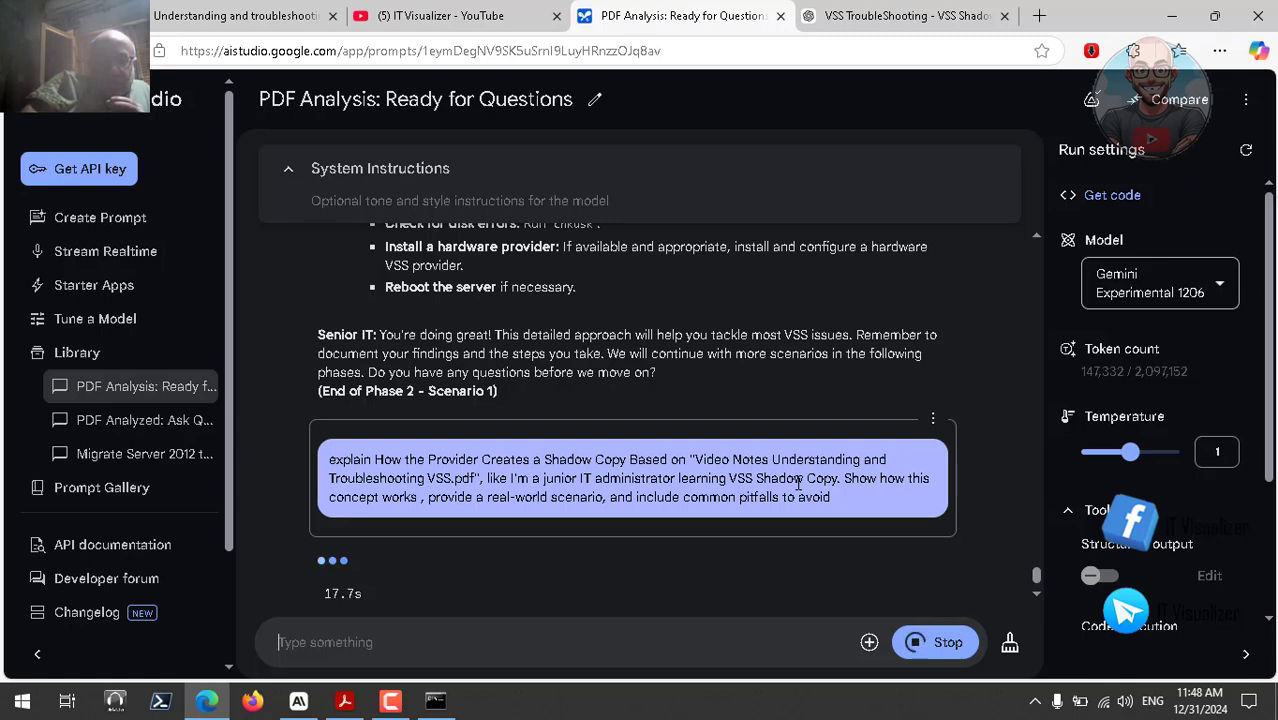
Switch to the Claude app and paste the provider prompt into a new chat in the TroubleShooting project
click(299, 702)
click(313, 170)
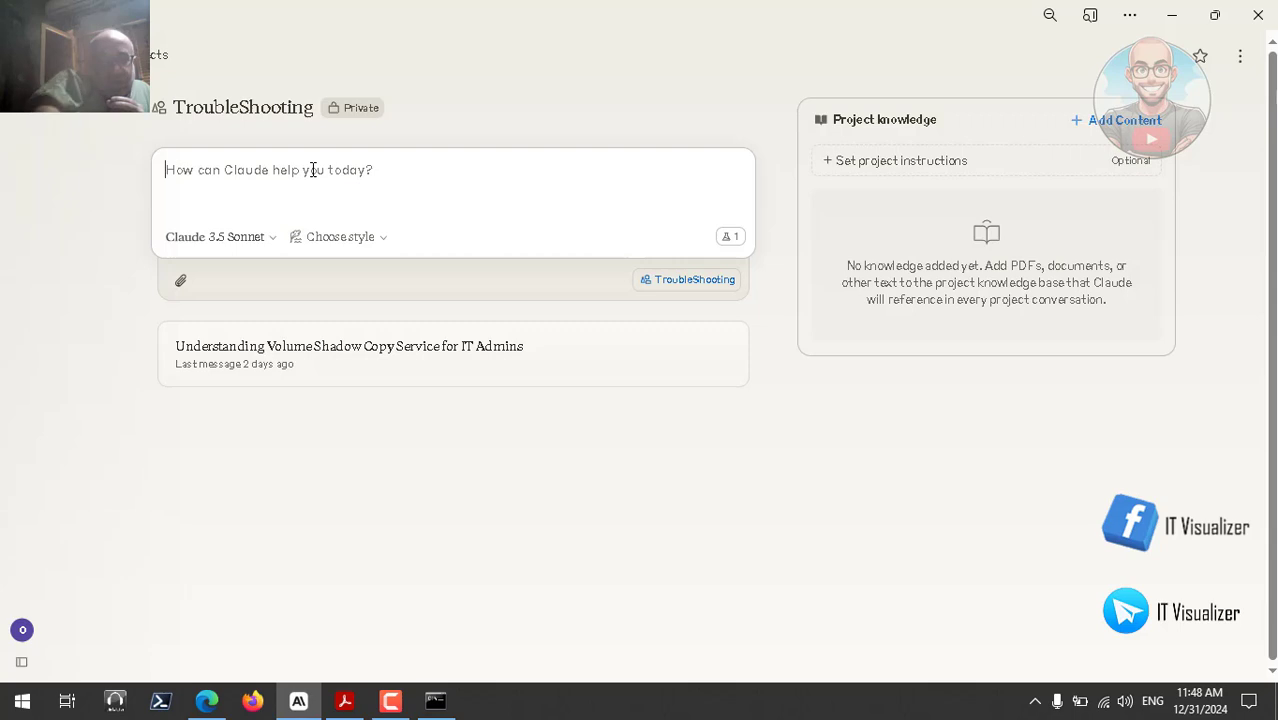
key(ctrl+v)
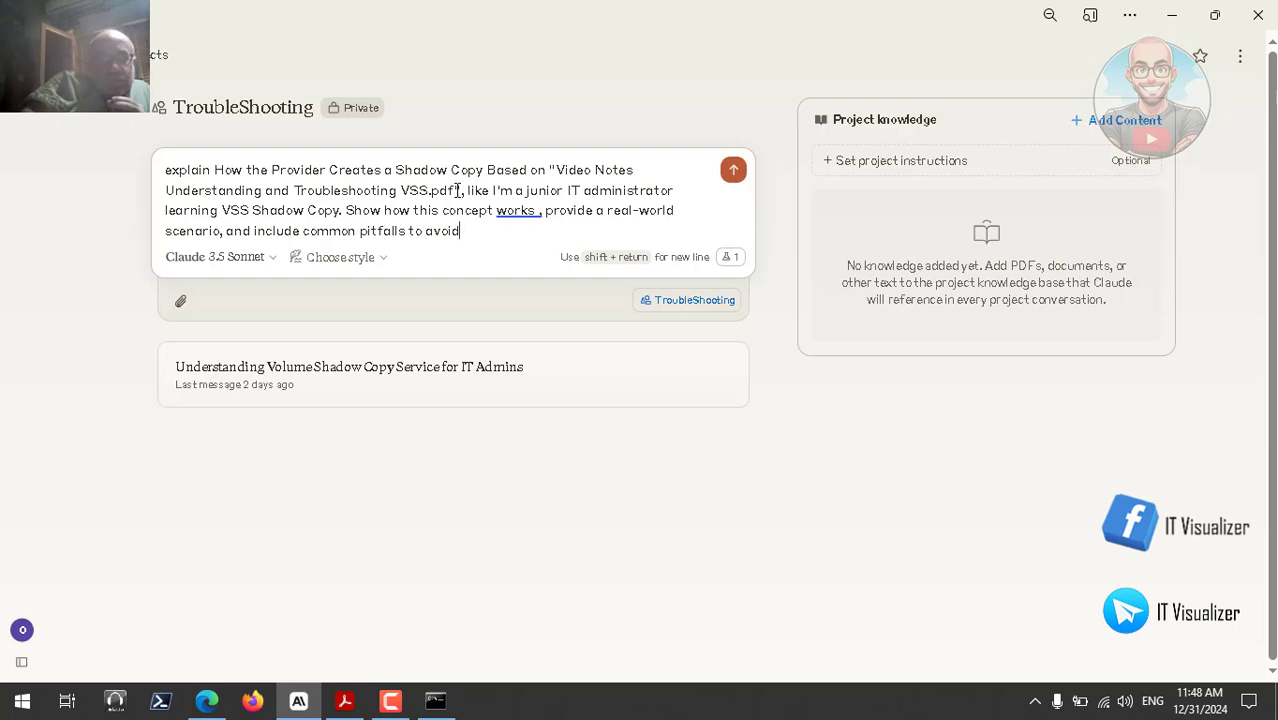
Delete the reference 'Based on "Video Notes Understanding and Troubleshooting VSS.pdf"' from the drafted prompt
click(460, 190)
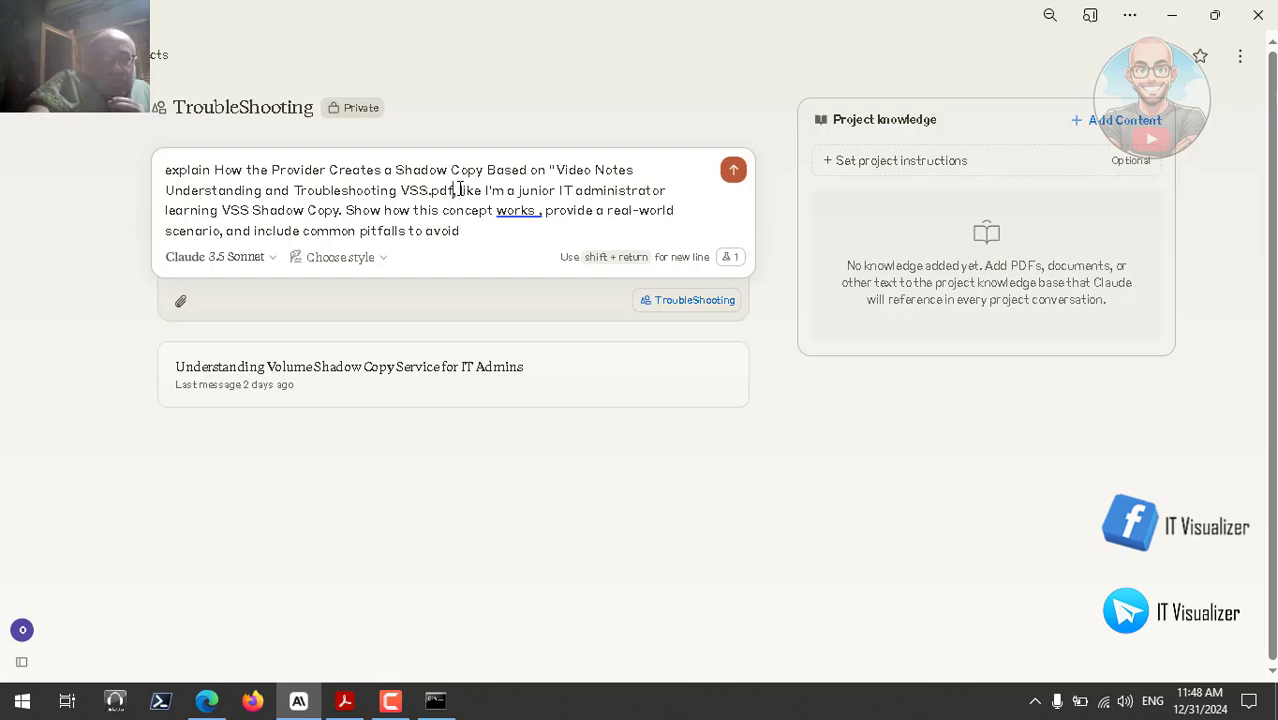
key(BackSpace)
key(BackSpace)
key(BackSpace)
key(BackSpace)
key(BackSpace)
key(BackSpace)
key(BackSpace)
key(BackSpace)
key(BackSpace)
key(BackSpace)
key(BackSpace)
key(BackSpace)
key(BackSpace)
key(BackSpace)
key(BackSpace)
key(BackSpace)
key(BackSpace)
key(BackSpace)
key(BackSpace)
key(BackSpace)
key(BackSpace)
key(BackSpace)
key(BackSpace)
key(BackSpace)
key(BackSpace)
key(BackSpace)
key(BackSpace)
key(BackSpace)
key(BackSpace)
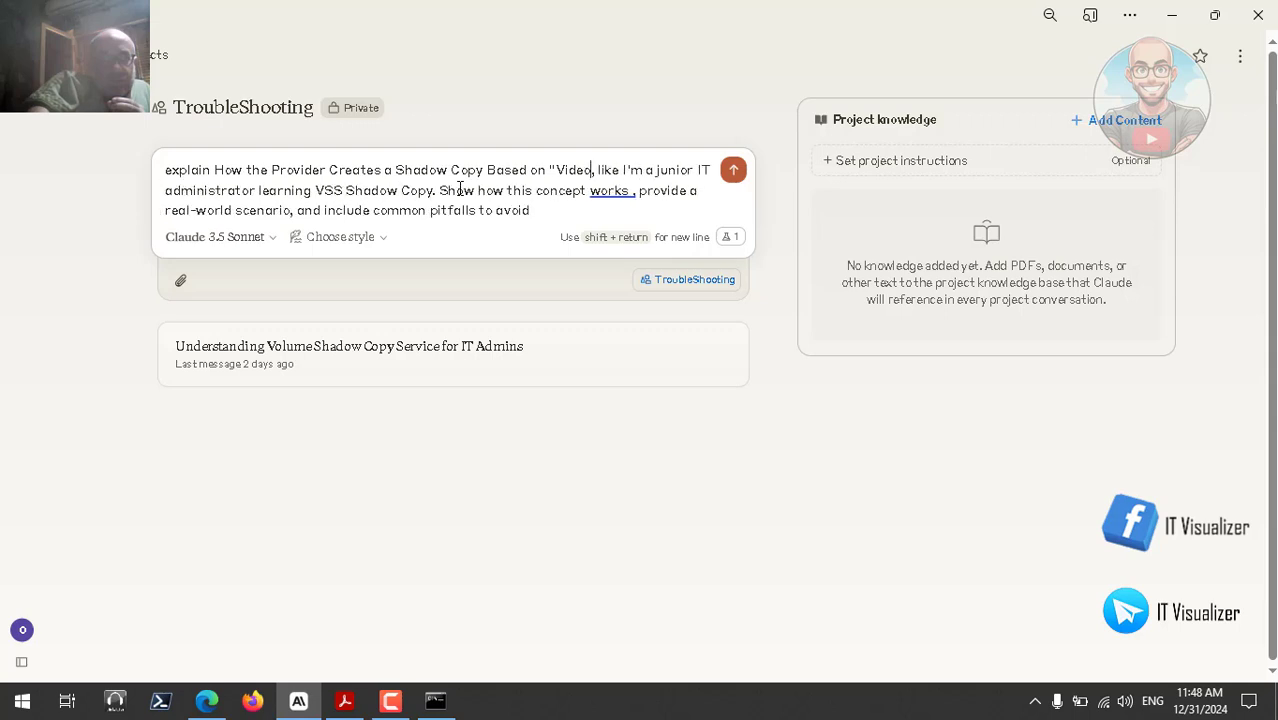
key(BackSpace)
key(BackSpace)
key(BackSpace)
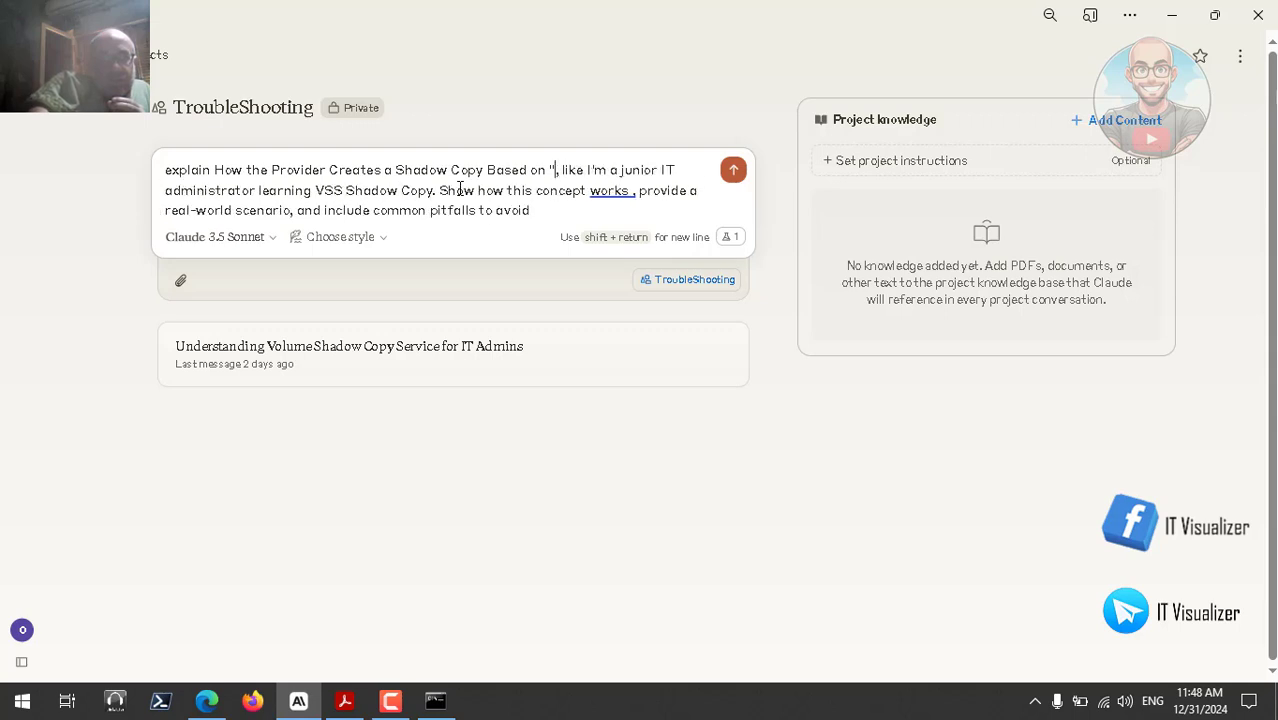
key(BackSpace)
key(BackSpace)
key(BackSpace)
key(BackSpace)
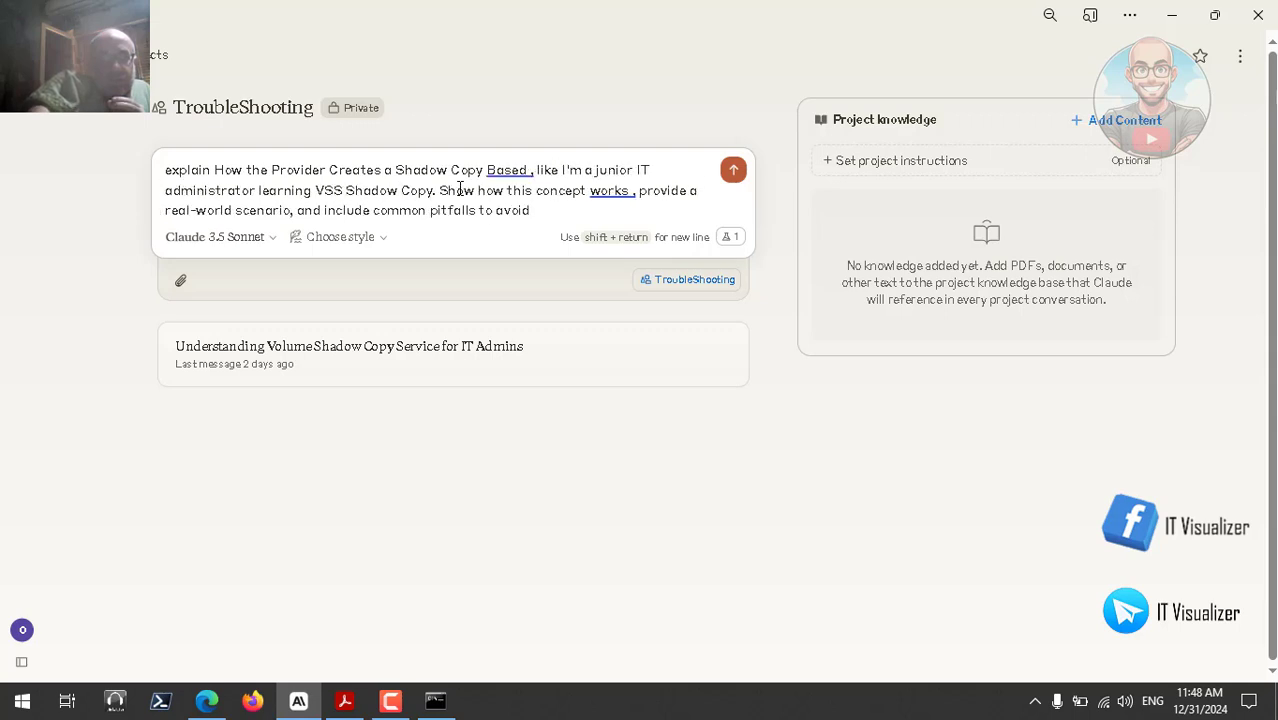
key(BackSpace)
key(BackSpace)
key(BackSpace)
key(BackSpace)
key(BackSpace)
key(BackSpace)
key(BackSpace)
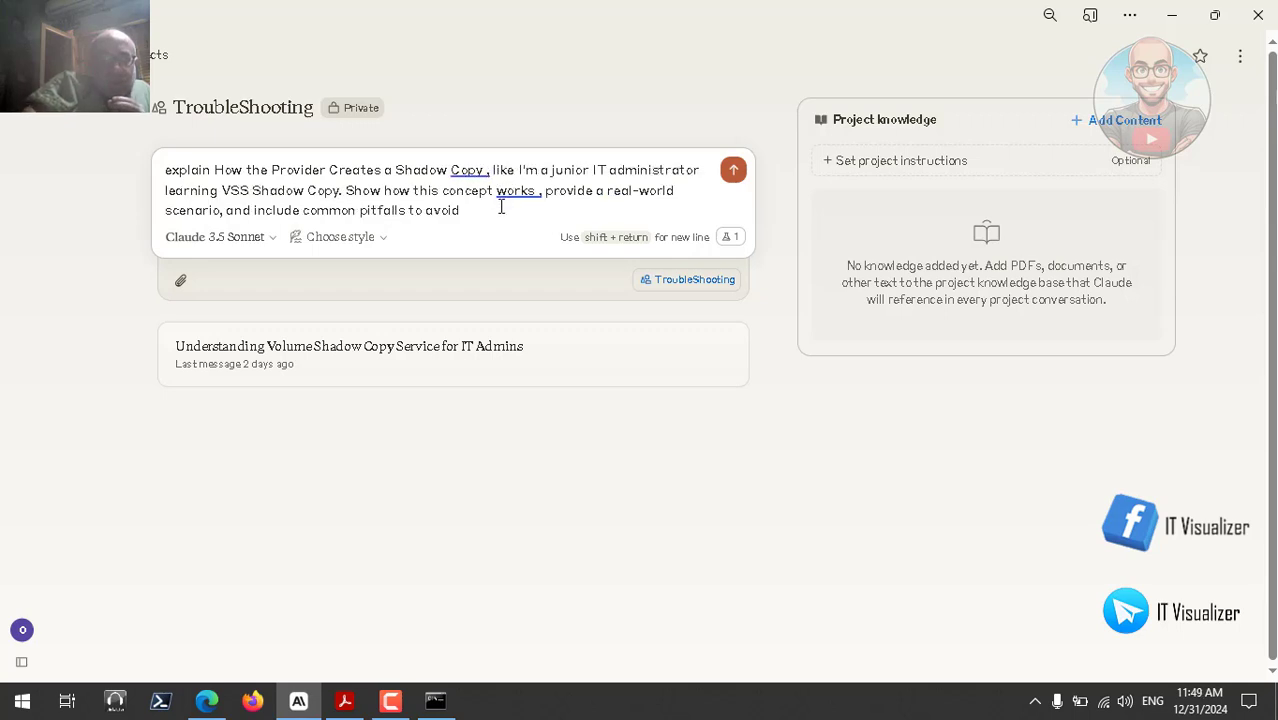
Send the shortened prompt to Claude and return to the AI Studio chat in Edge
click(485, 207)
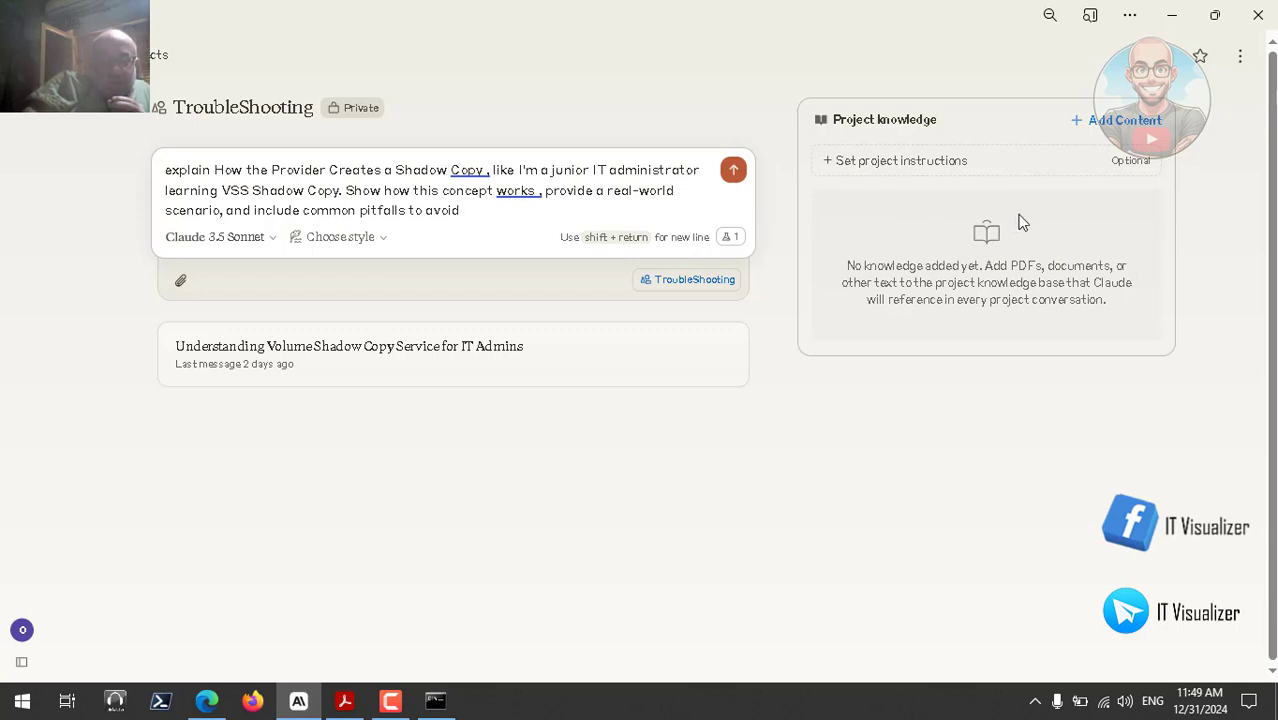
click(733, 172)
click(1171, 15)
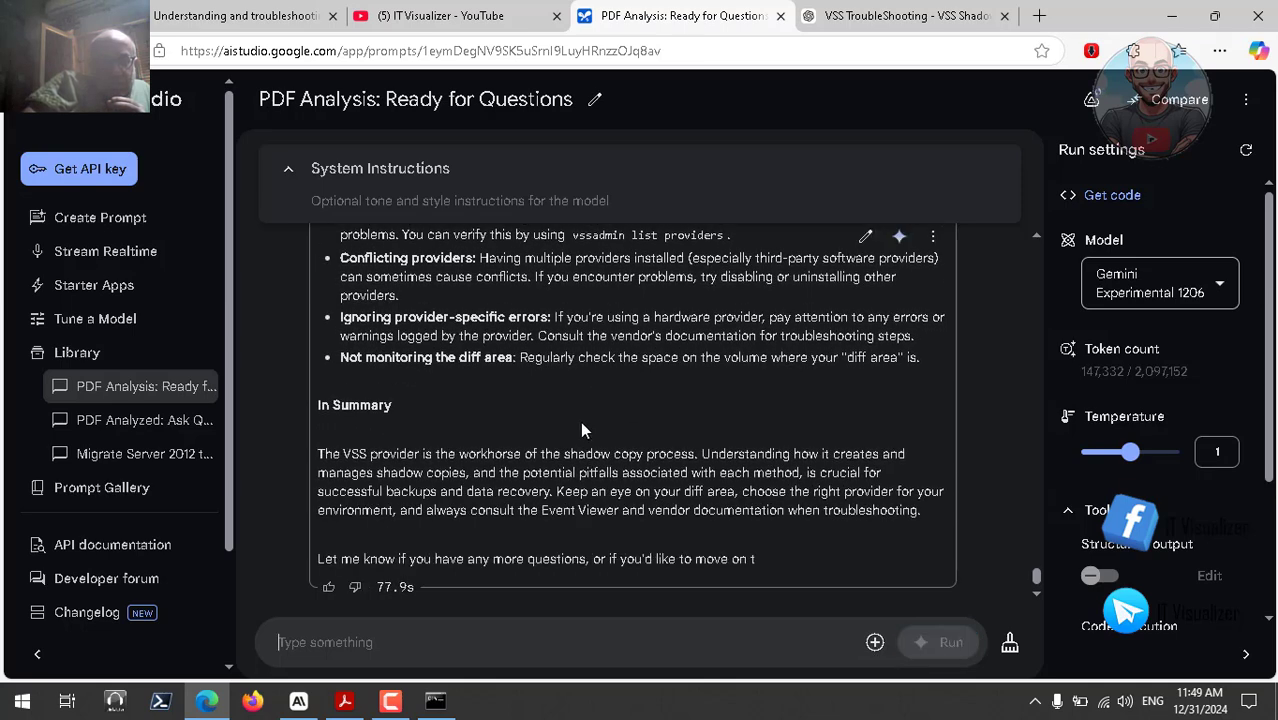
Go back to the start of Gemini's answer and read its Complete Copy and Copy-on-Write sections, including scenarios and pitfalls
scroll(534, 392, up, 4)
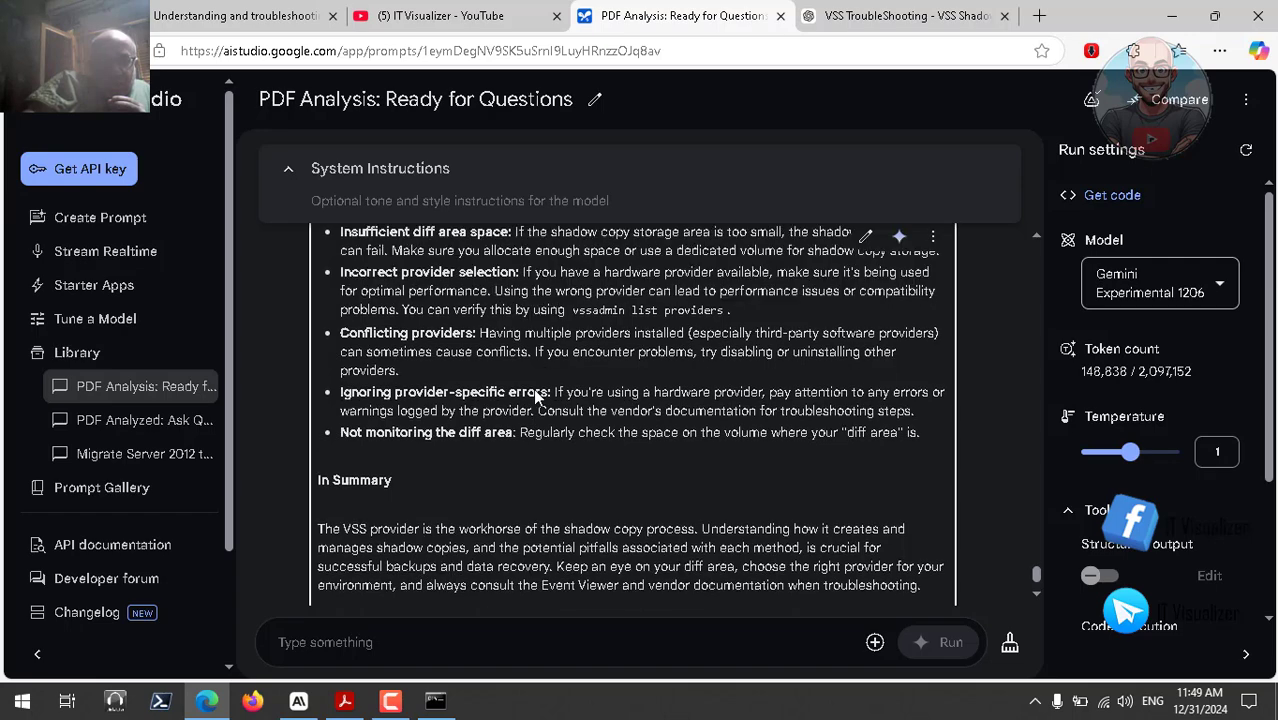
scroll(535, 395, up, 5)
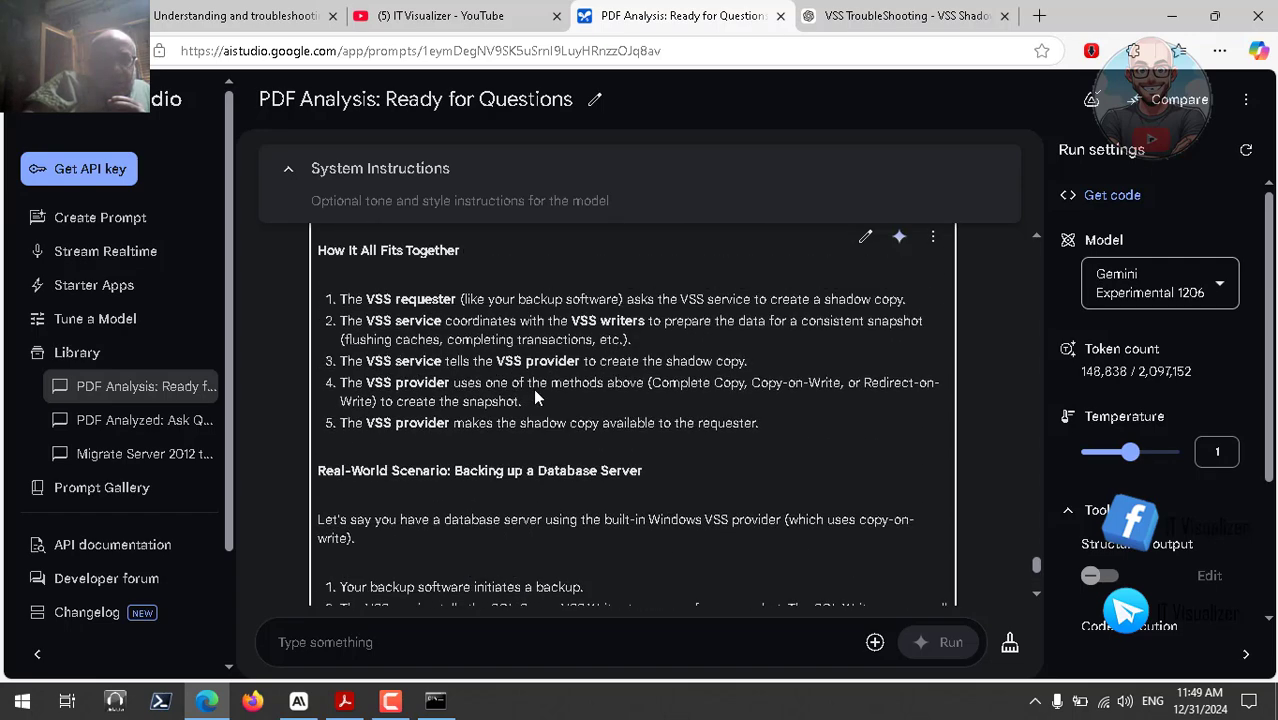
scroll(535, 398, up, 5)
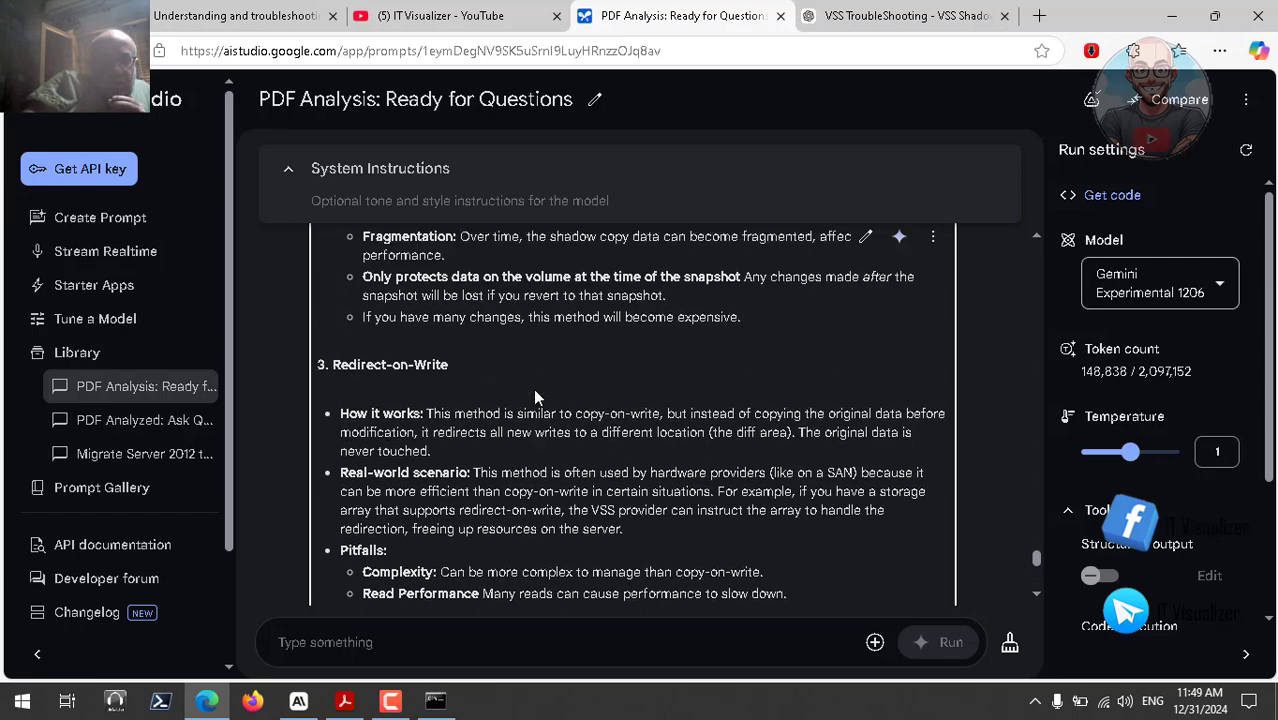
scroll(535, 398, up, 4)
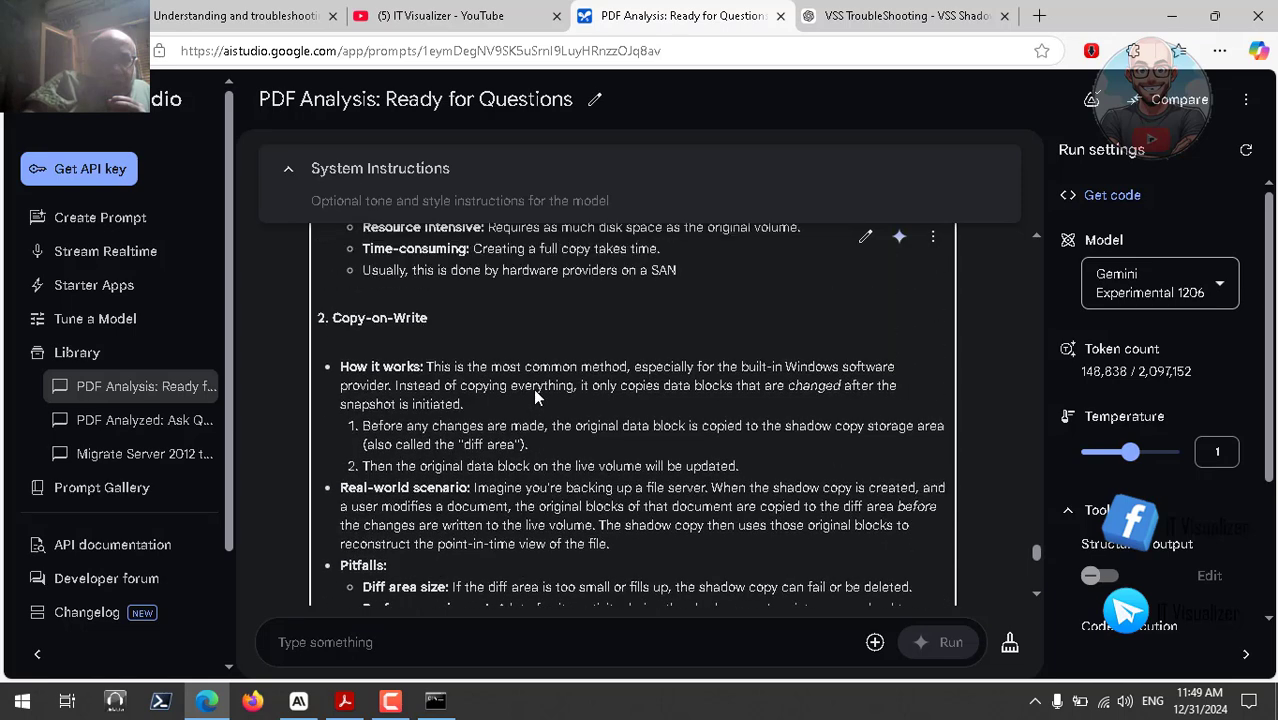
scroll(535, 396, up, 2)
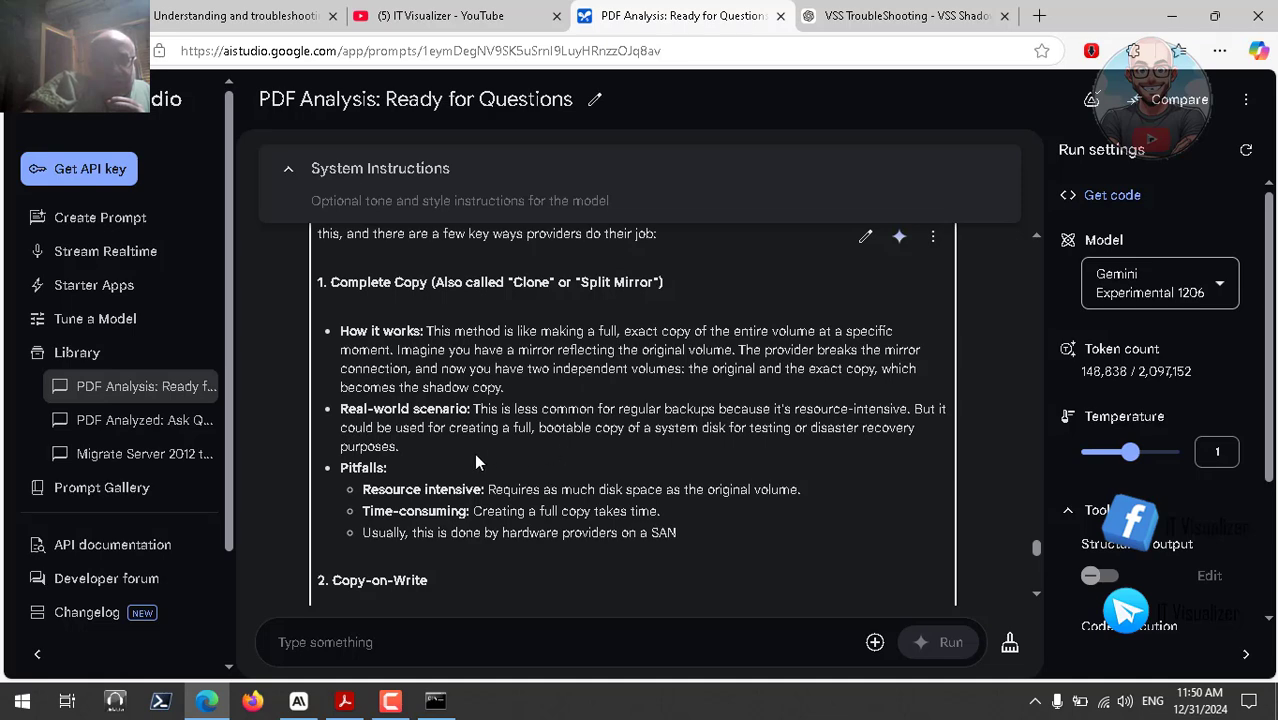
scroll(474, 453, down, 2)
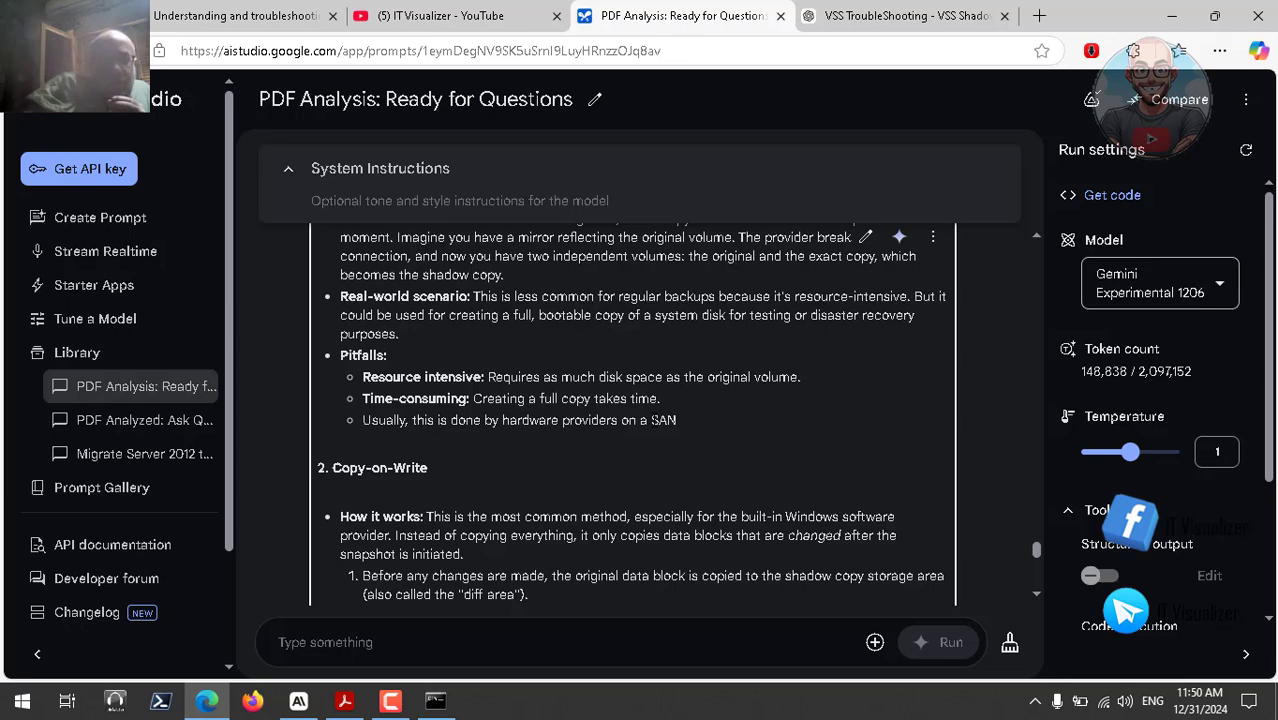
scroll(612, 380, down, 3)
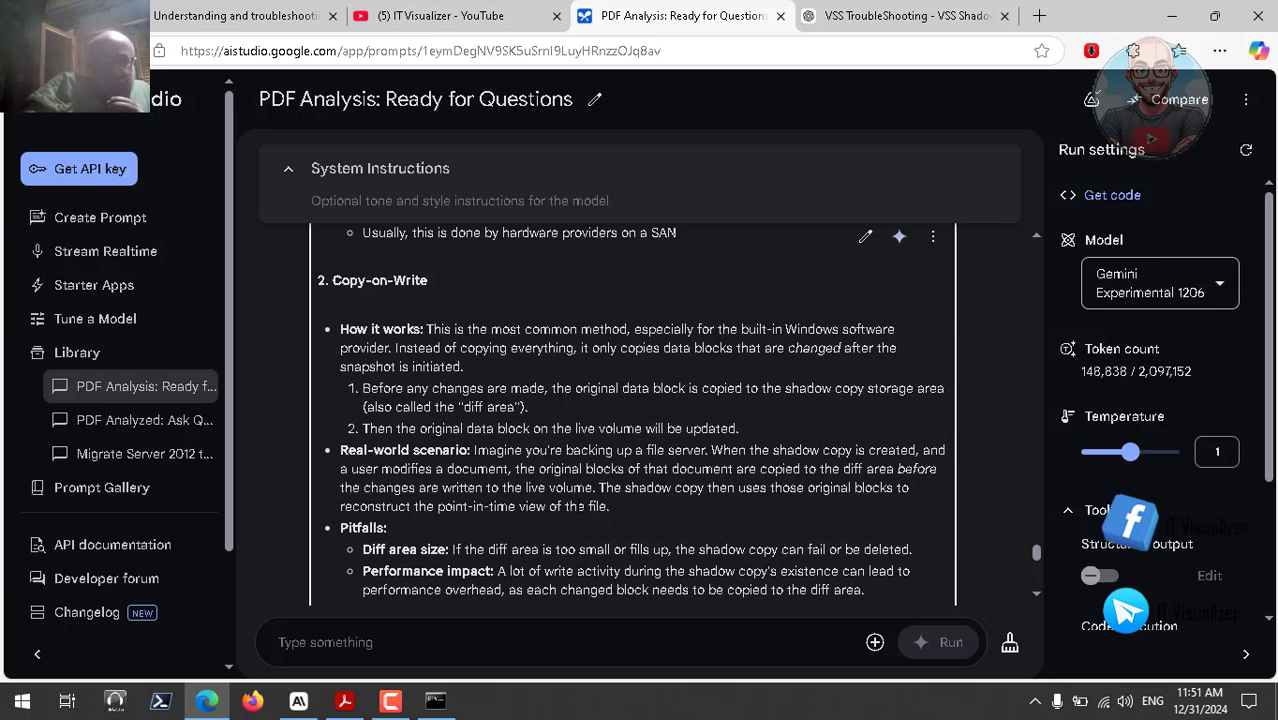
scroll(578, 503, down, 1)
scroll(579, 504, down, 2)
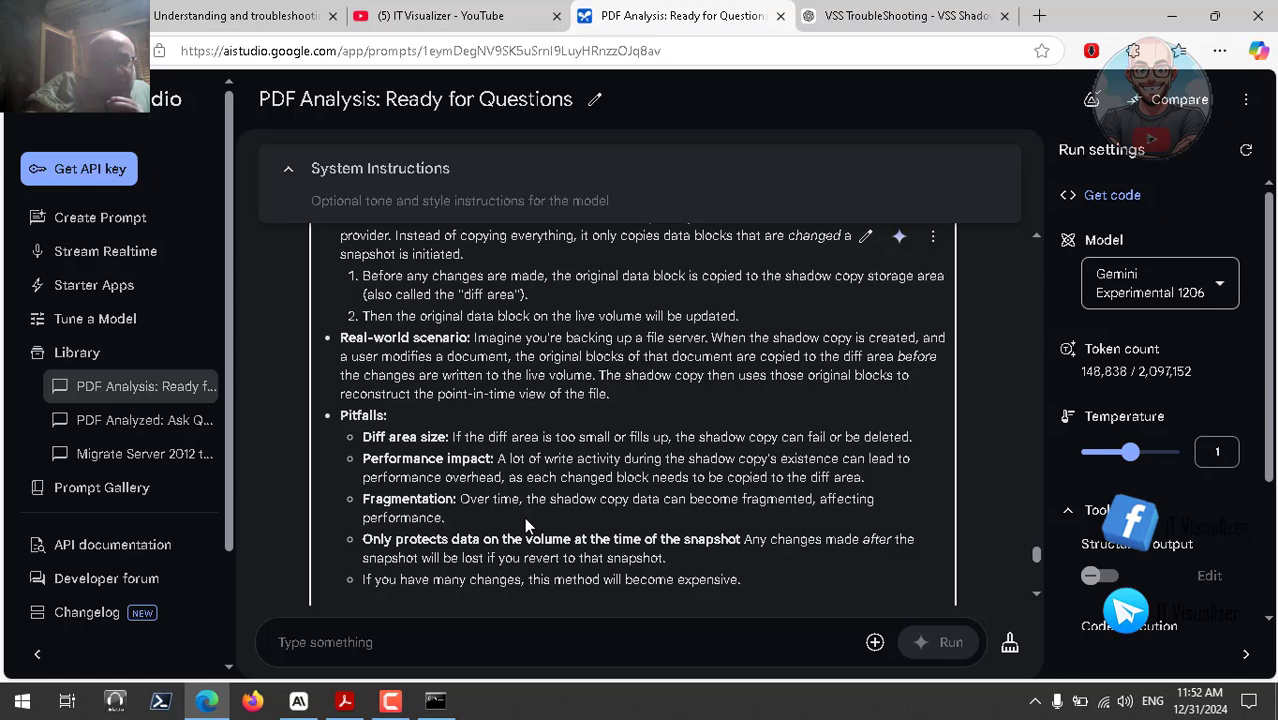
scroll(524, 517, down, 1)
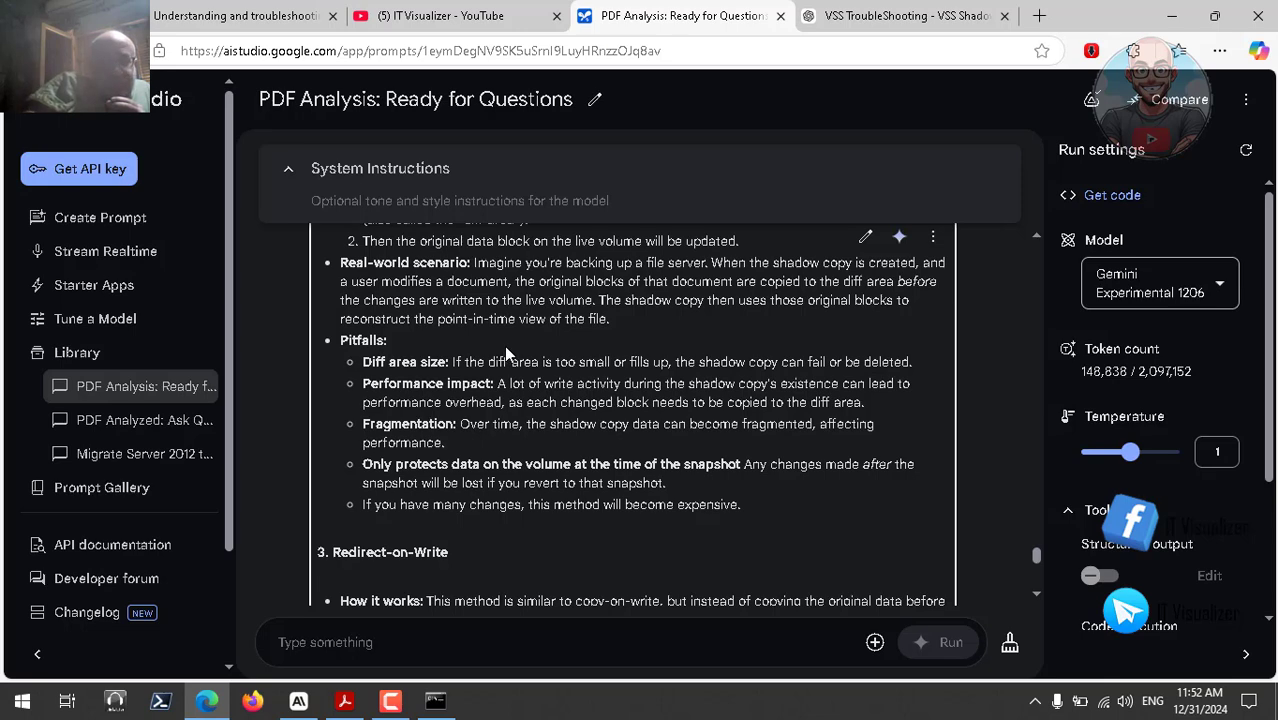
scroll(505, 352, down, 1)
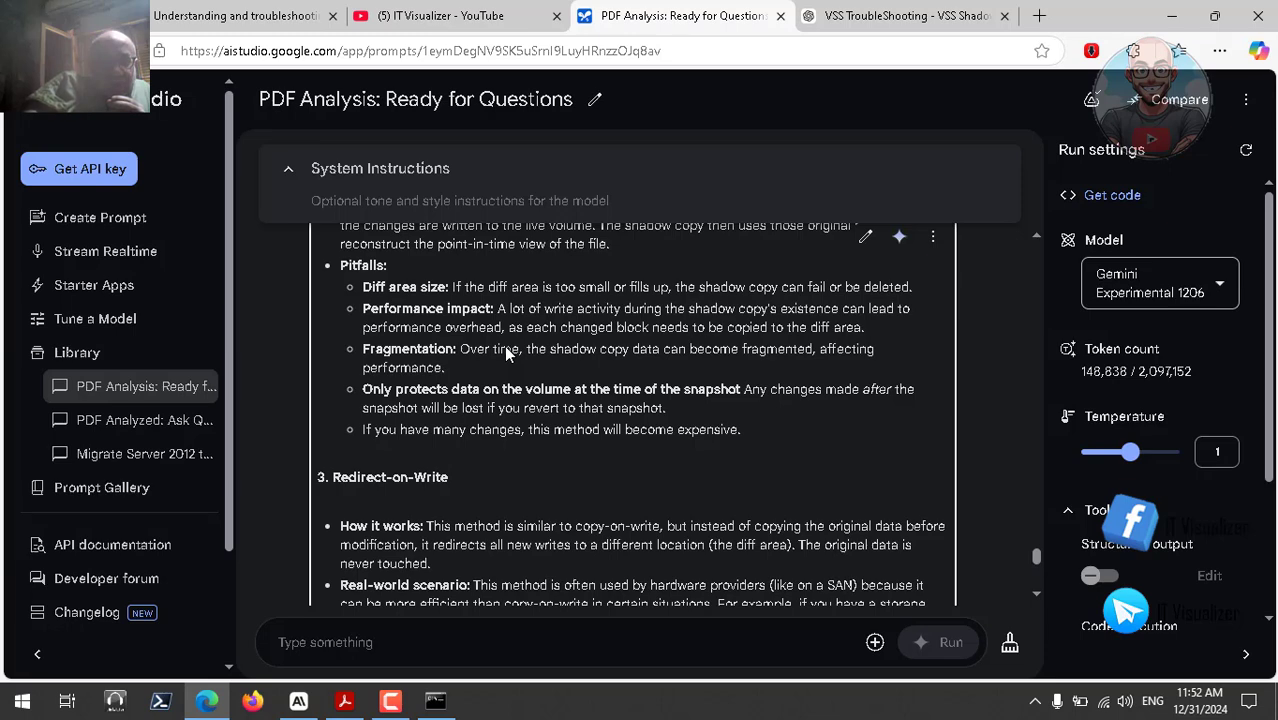
scroll(504, 345, up, 1)
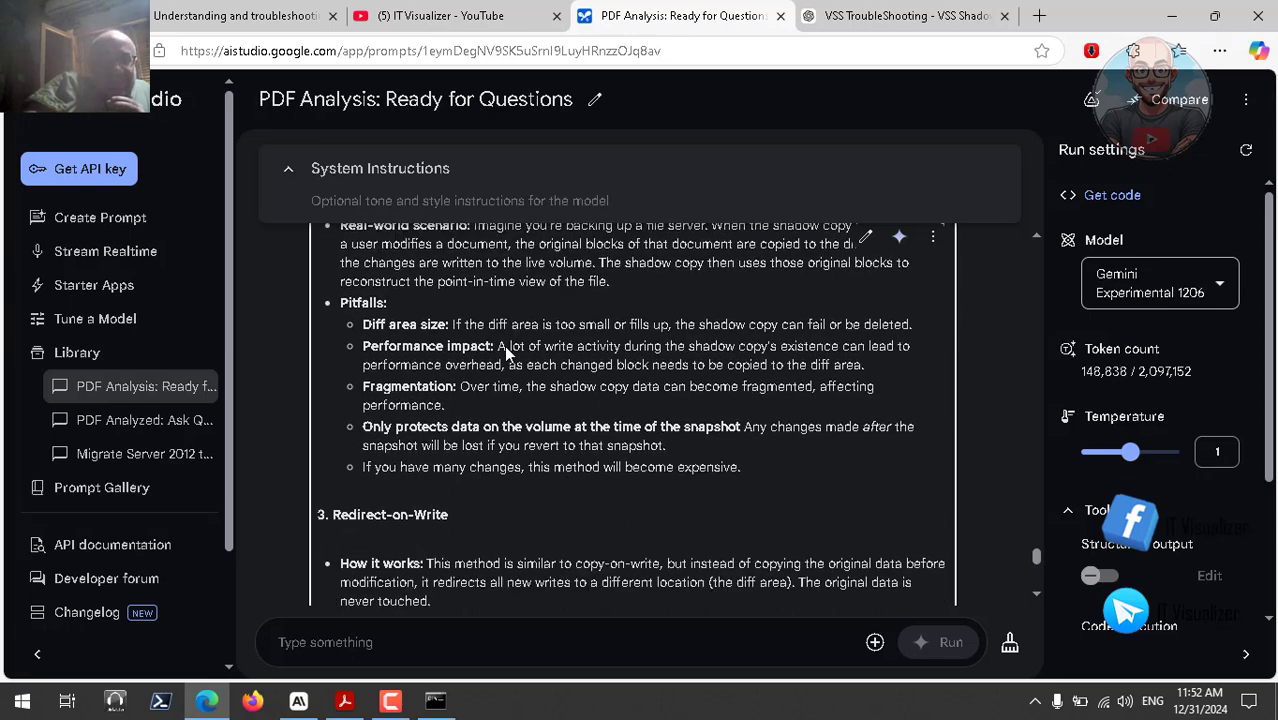
Read the Redirect-on-Write section of Gemini's answer, with its scenario and pitfalls, and compare it with the Copy-on-Write explanation
scroll(504, 345, down, 1)
scroll(504, 345, down, 1)
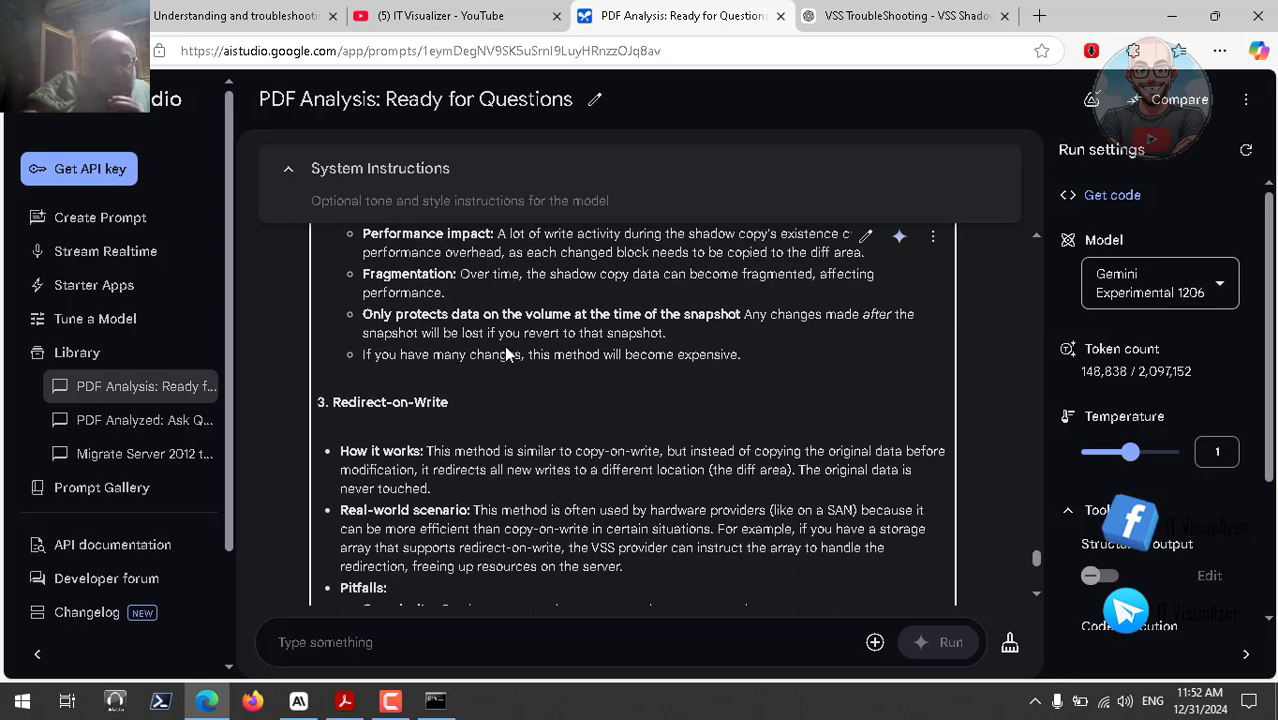
scroll(504, 345, down, 1)
scroll(506, 354, down, 1)
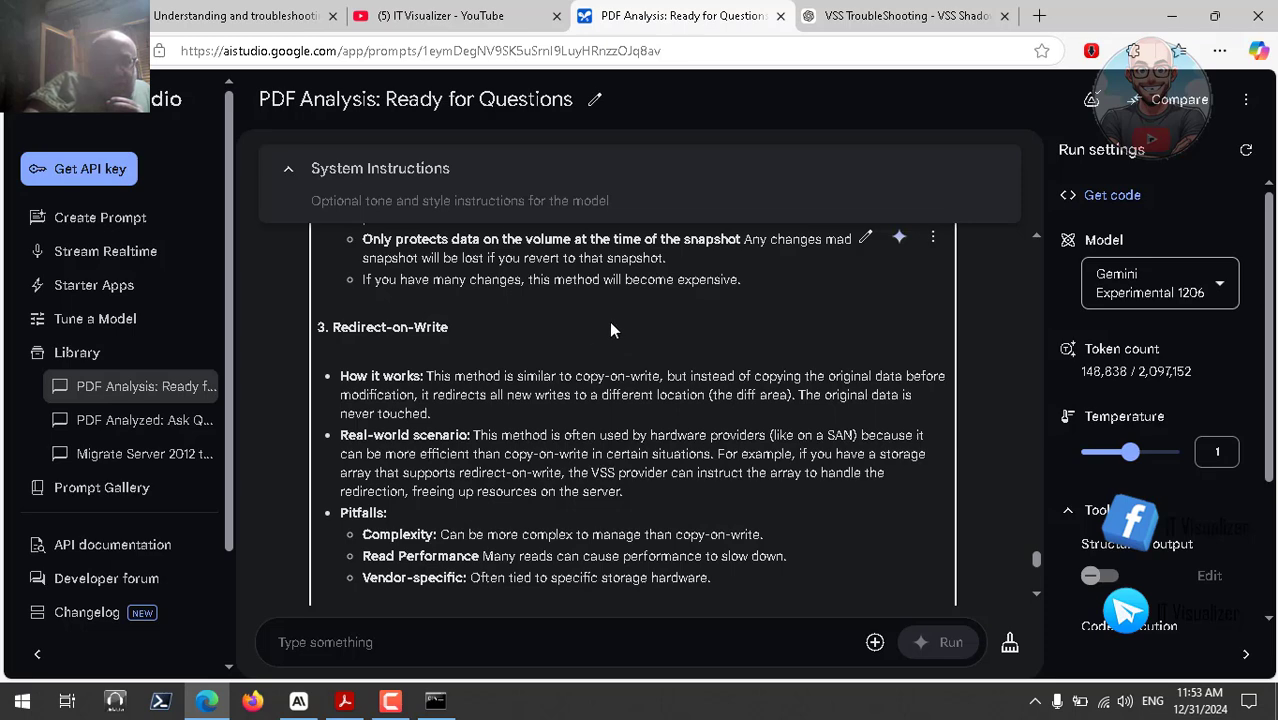
scroll(612, 330, up, 3)
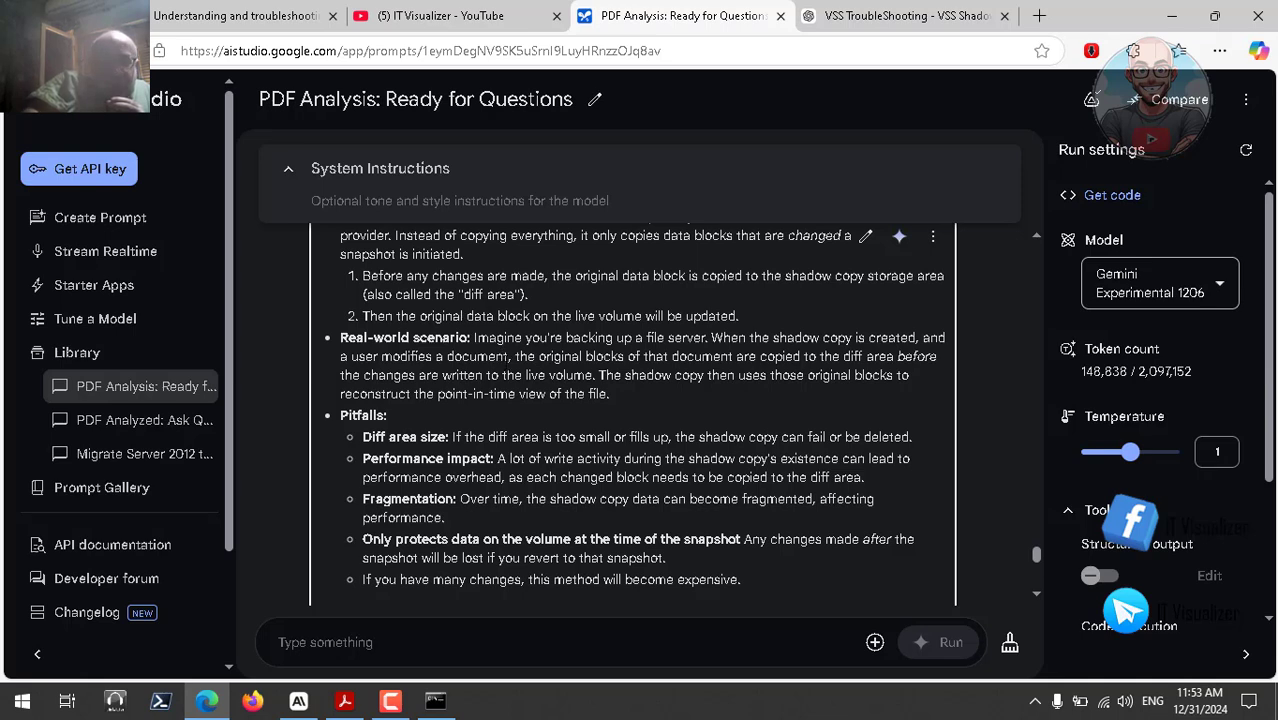
scroll(632, 413, down, 3)
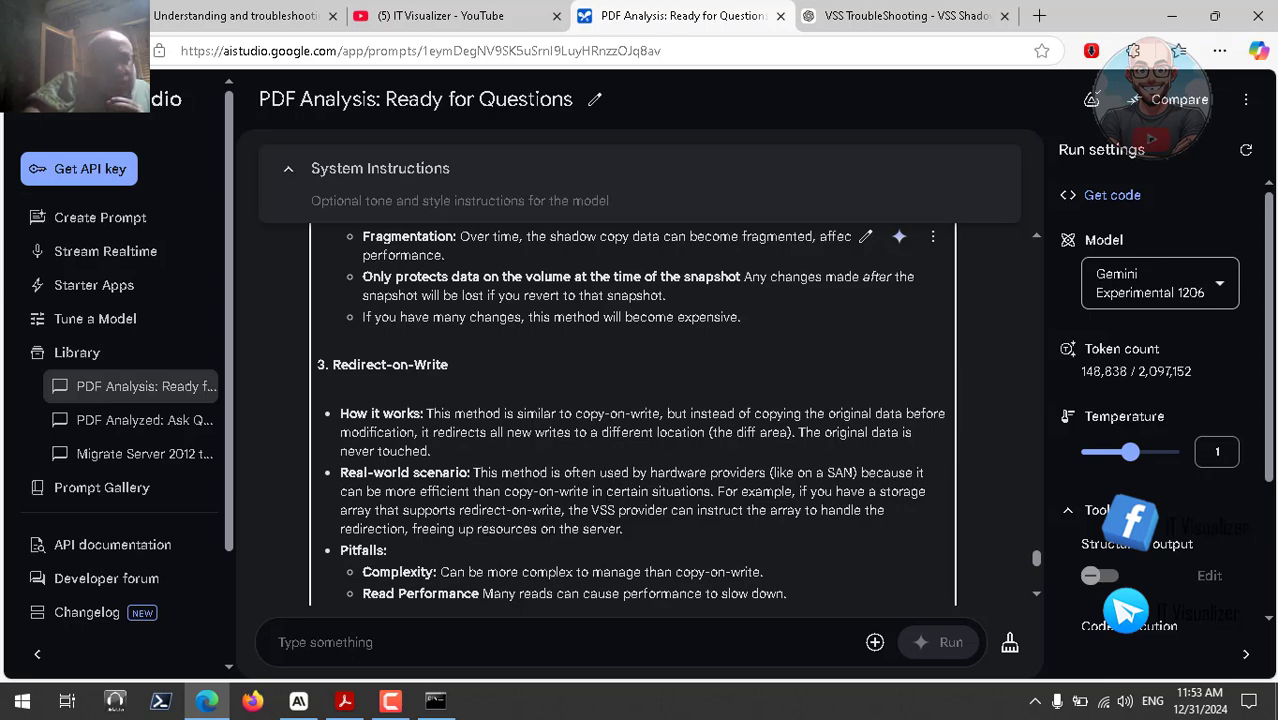
scroll(631, 415, down, 2)
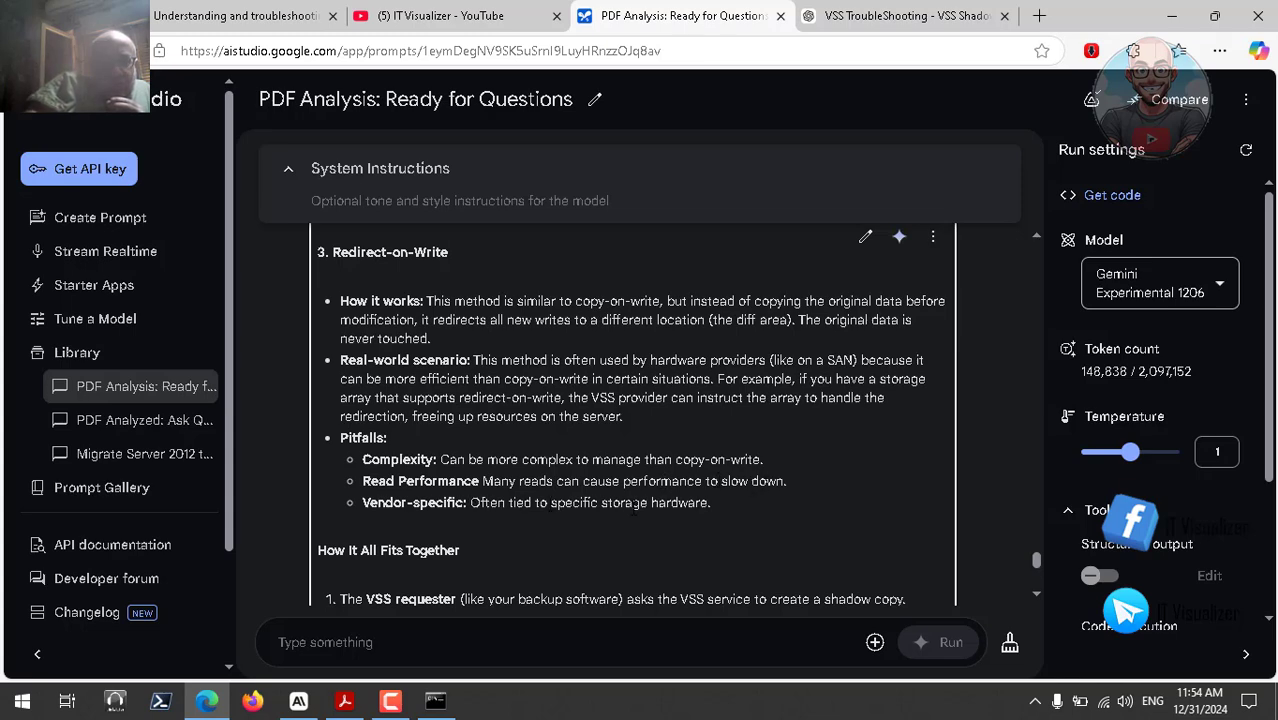
Read Gemini's How It All Fits Together sequence and the real-world scenario about backing up a database server
scroll(622, 514, down, 3)
scroll(633, 510, down, 1)
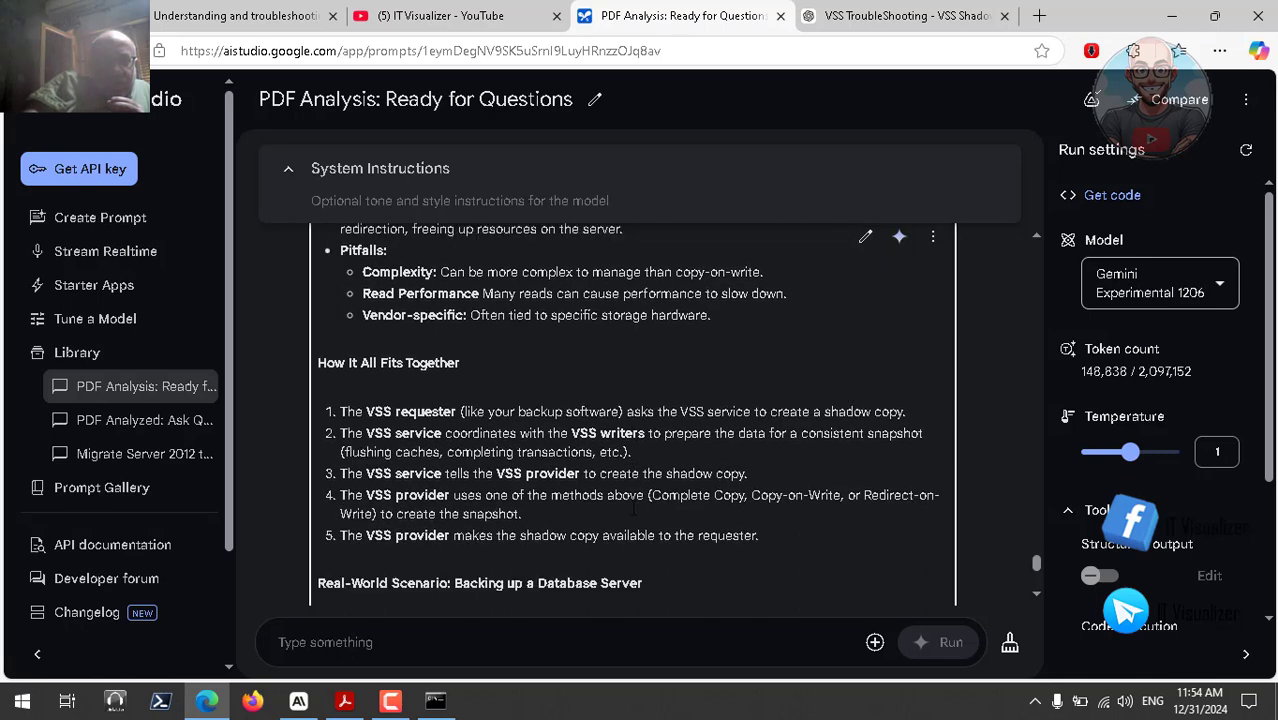
scroll(634, 509, down, 4)
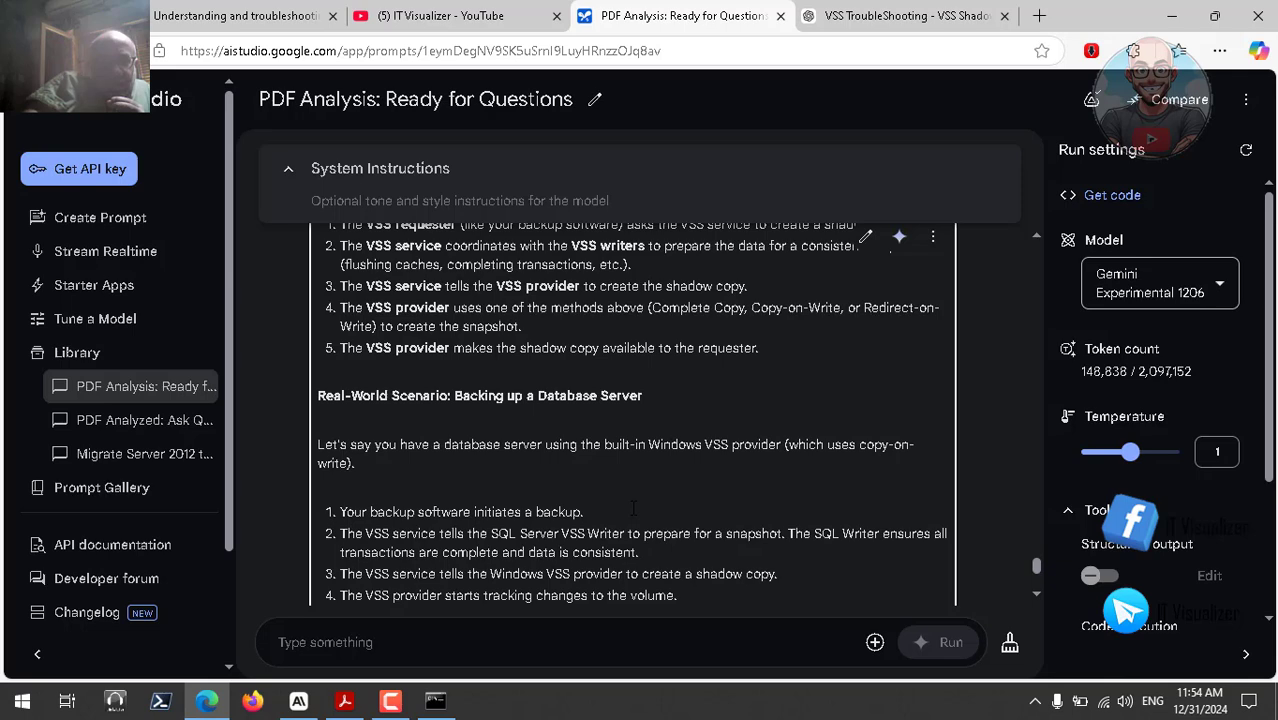
scroll(634, 508, down, 2)
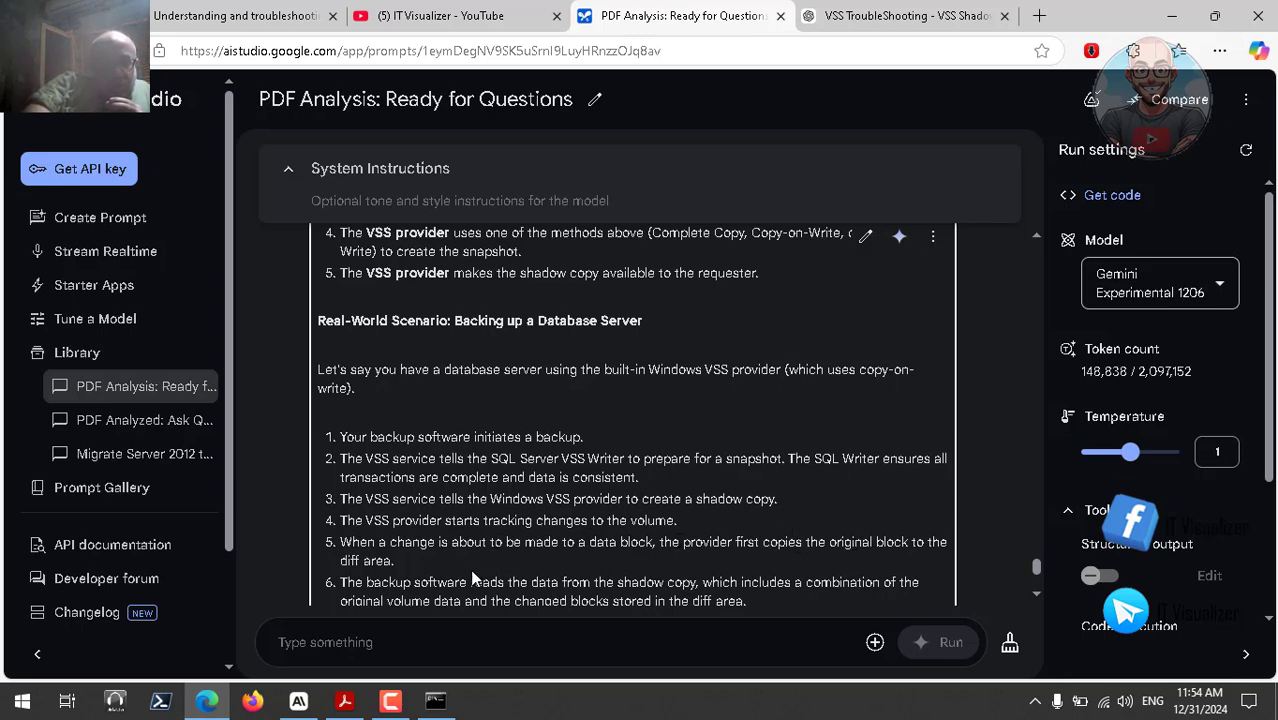
scroll(458, 554, down, 1)
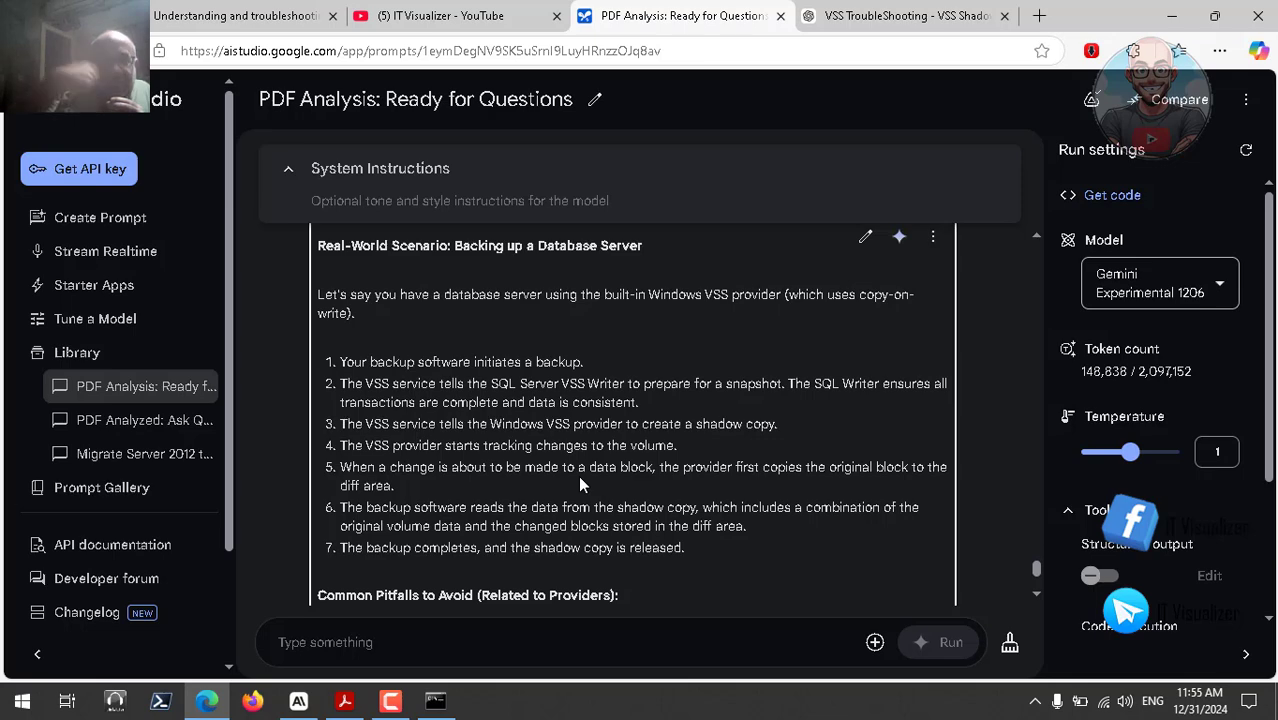
Switch to the presentation on understanding and troubleshooting VSS in Google Slides
click(248, 16)
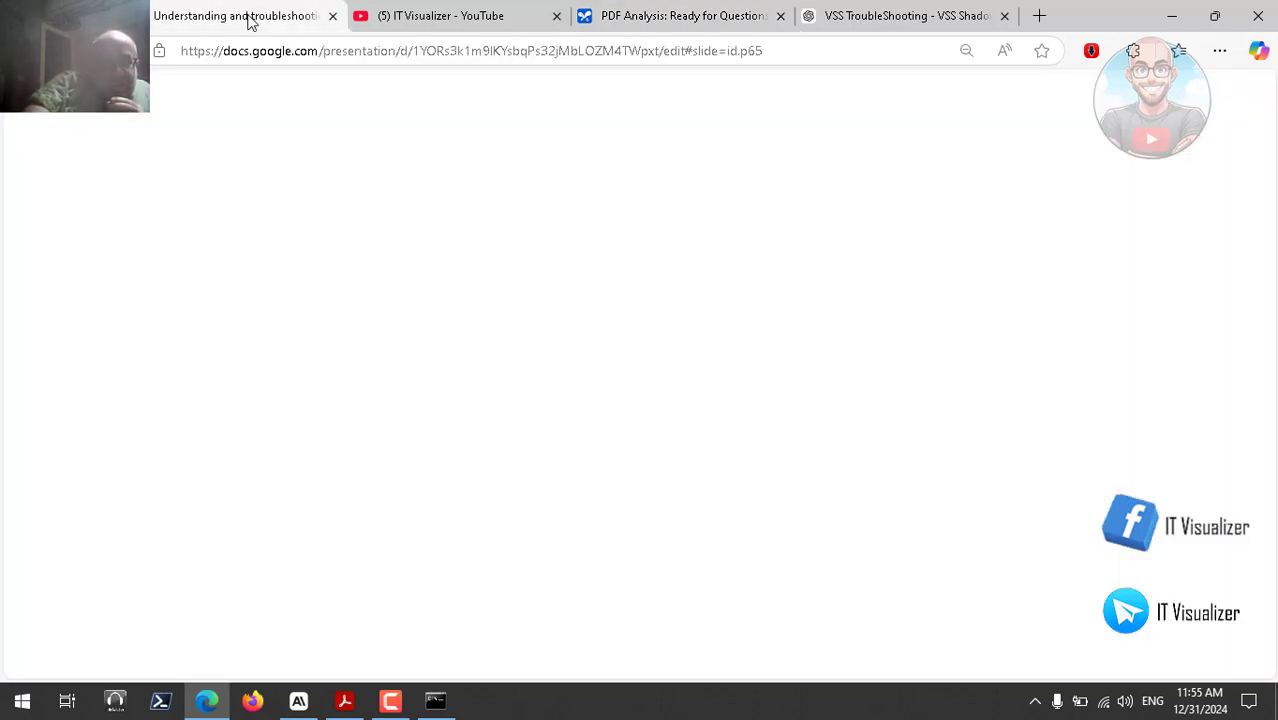